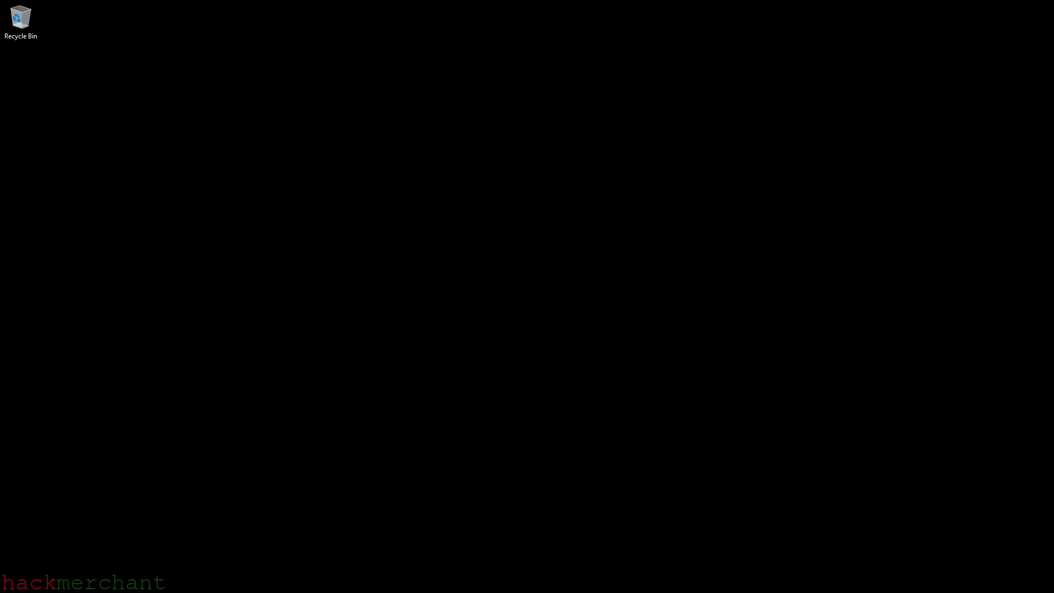
- Open Windows Features with the optionalfeatures command, review the virtualization-related features such as Hyper-V and Virtual Machine Platform, and accept the dialog
key("super+r")
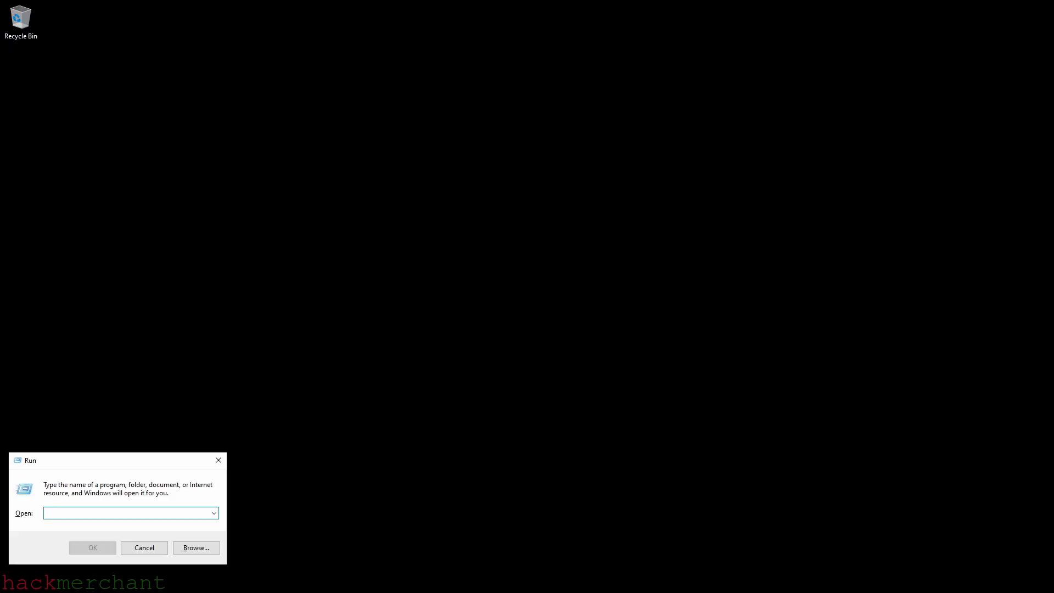
type("optionalfeatures")
key("Return")
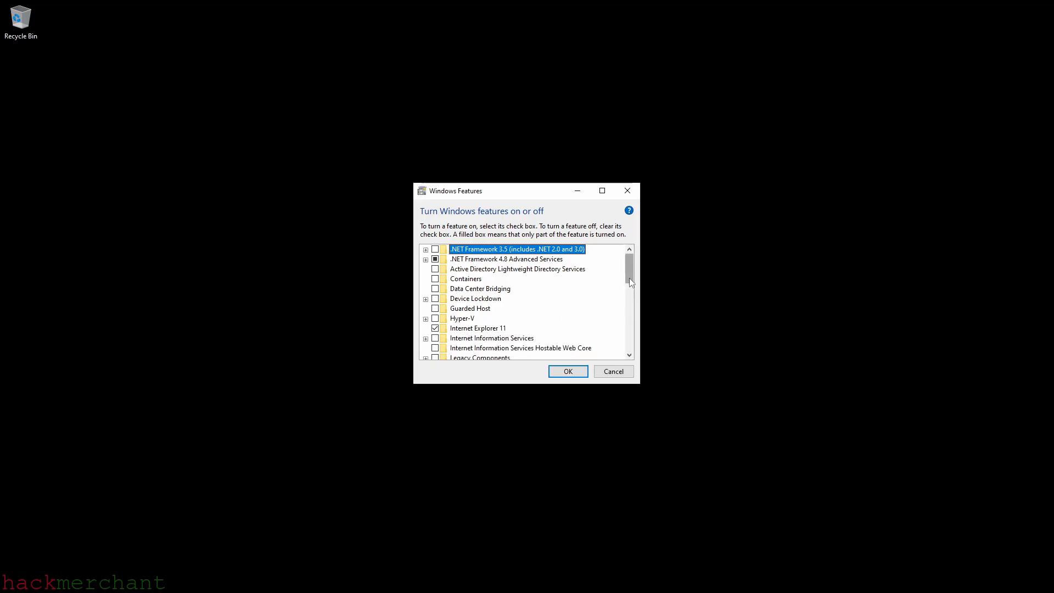
left_click_drag(630, 280, 635, 335)
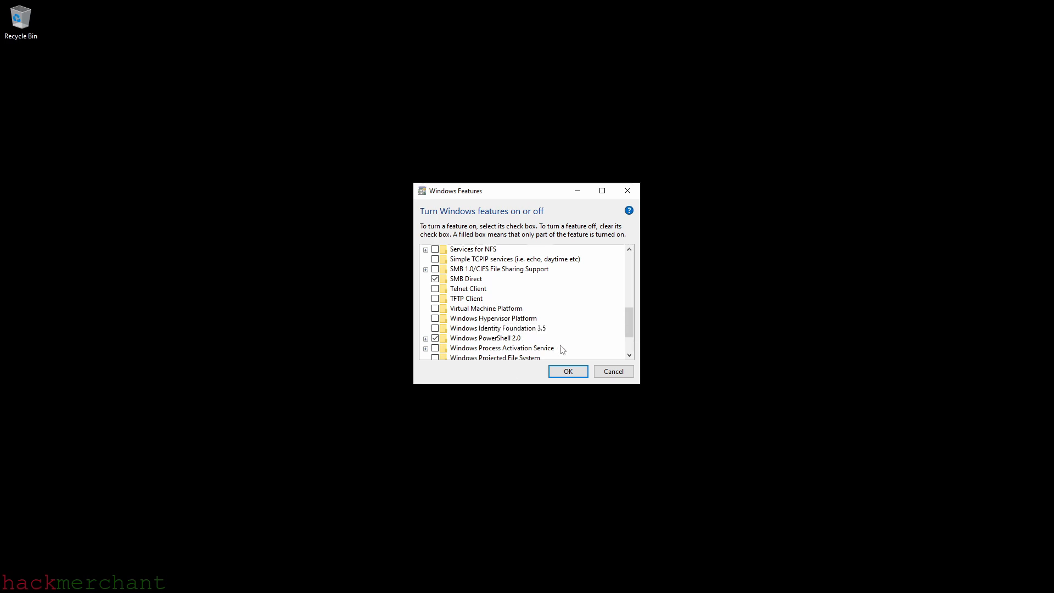
left_click(567, 373)
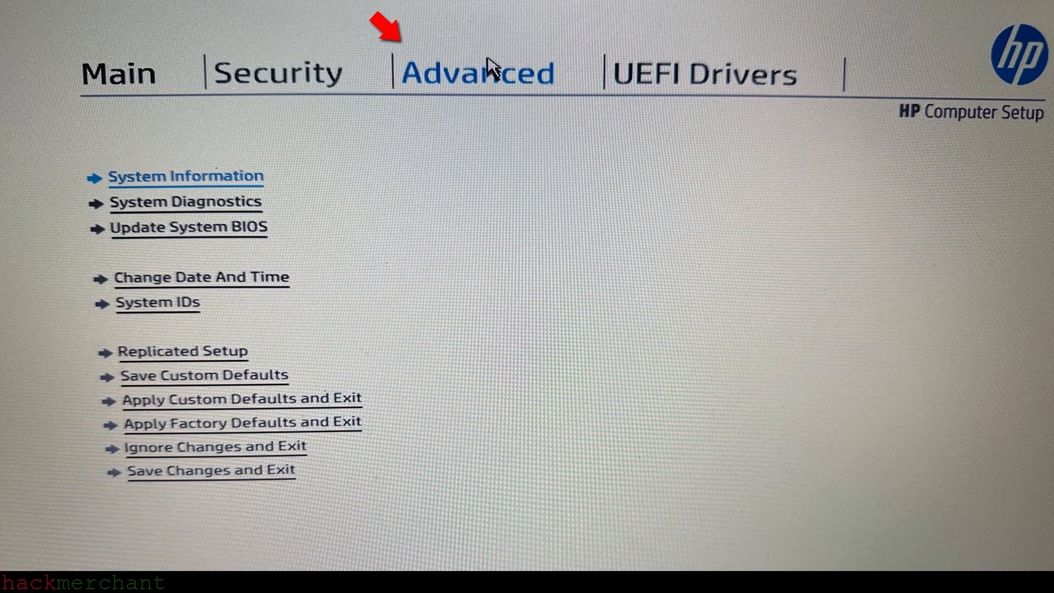
- Open the advanced System Options in the HP Computer Setup, and save the changes and exit
left_click(483, 73)
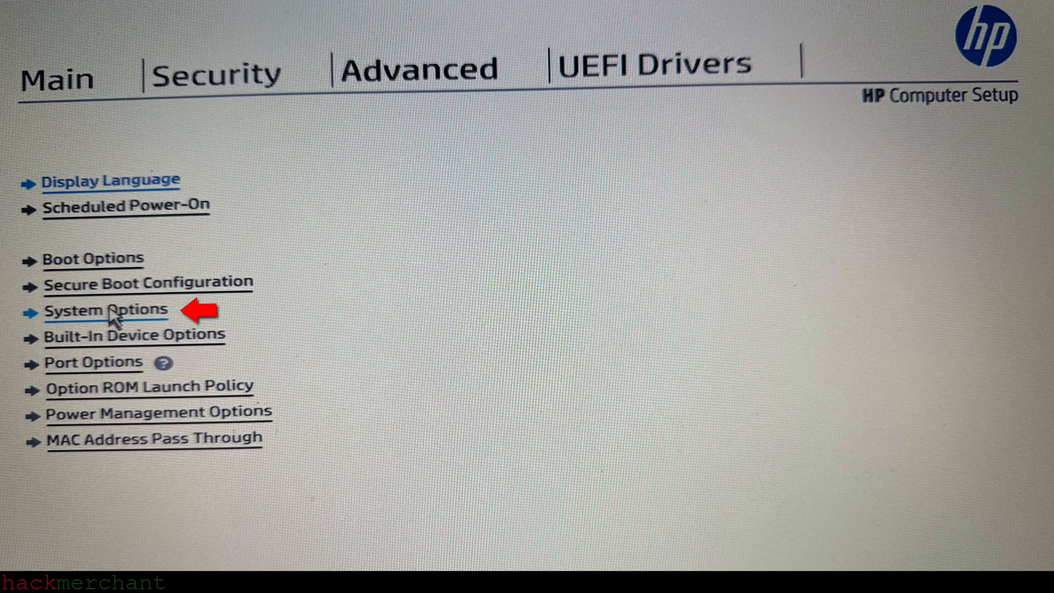
left_click(114, 312)
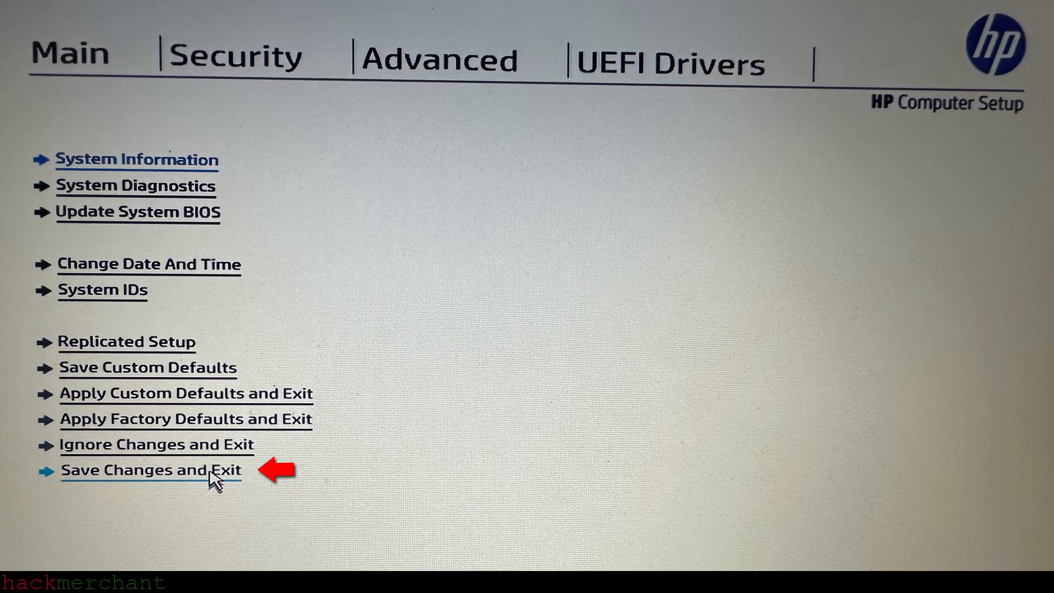
left_click(210, 473)
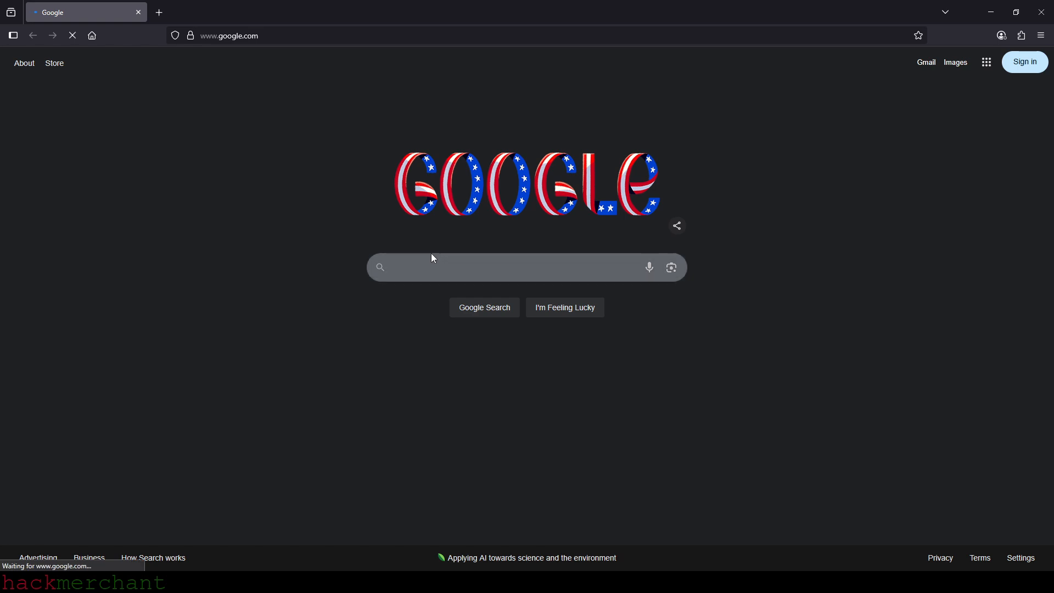
- In the web browser, search Google for virtualbox and open the official Oracle VirtualBox site
left_click(434, 258)
type("vi")
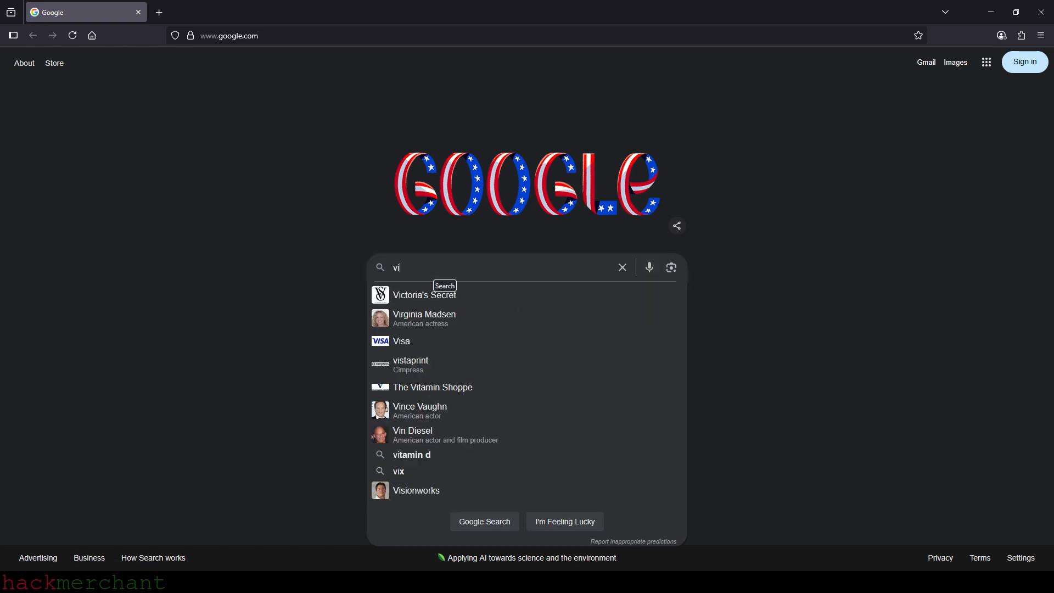
type("rtualbox")
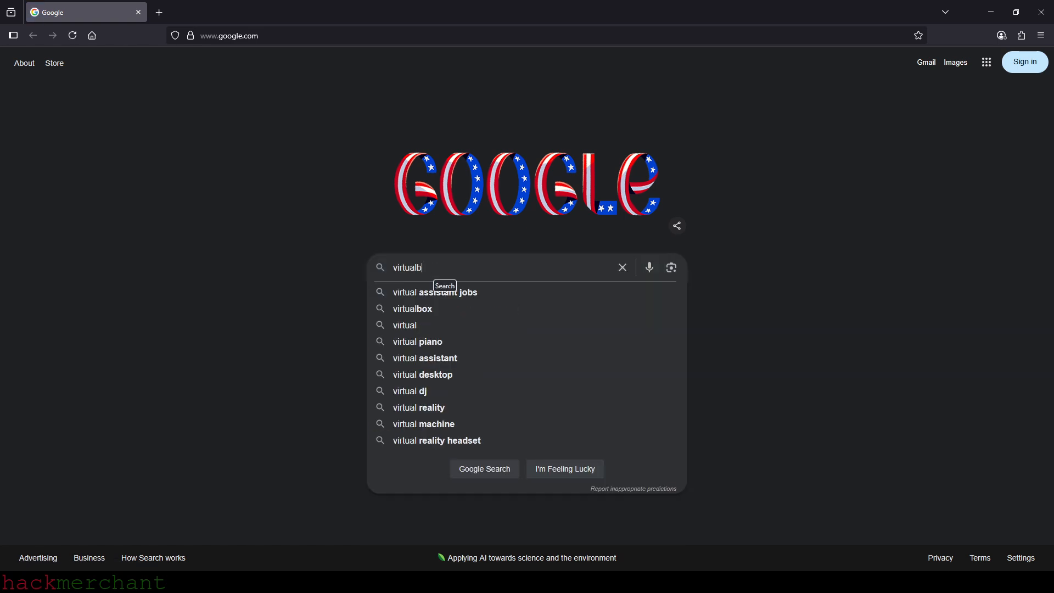
key("Return")
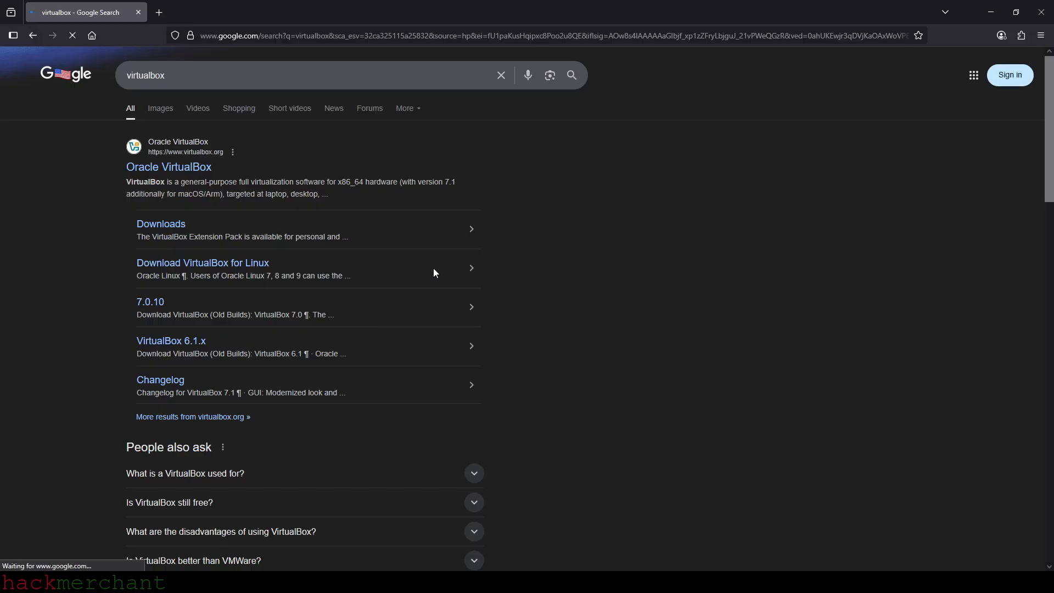
left_click(189, 173)
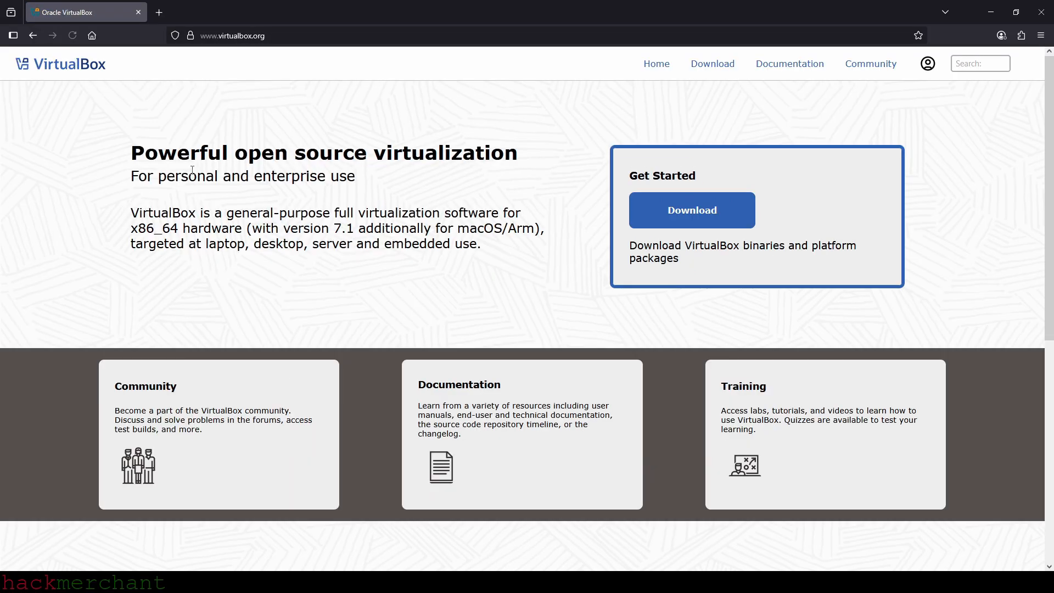
- Download the VirtualBox 7.1.10 platform package for Windows hosts and minimize the browser
left_click(693, 217)
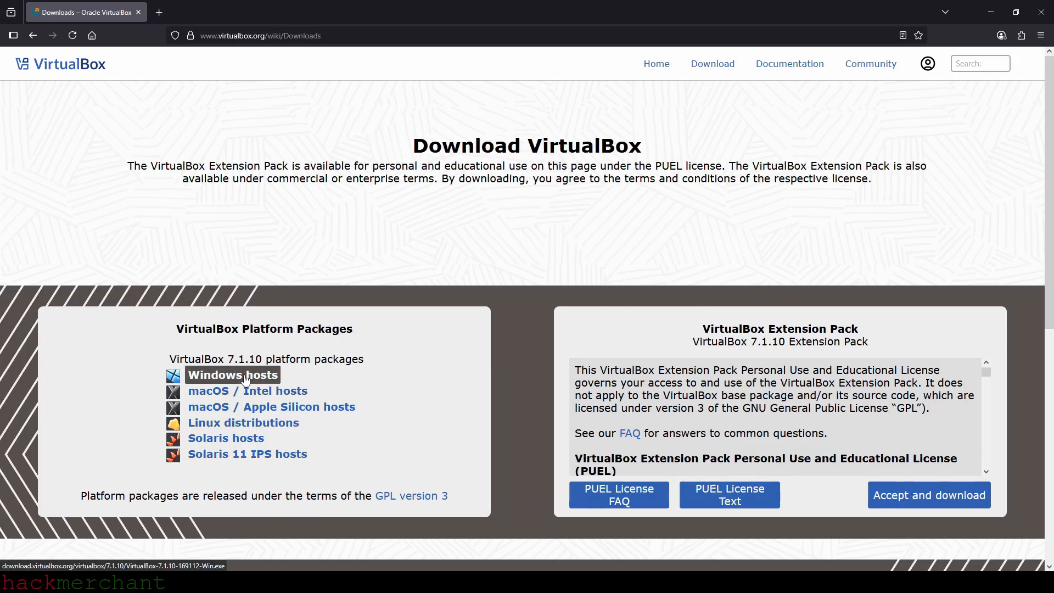
left_click(245, 377)
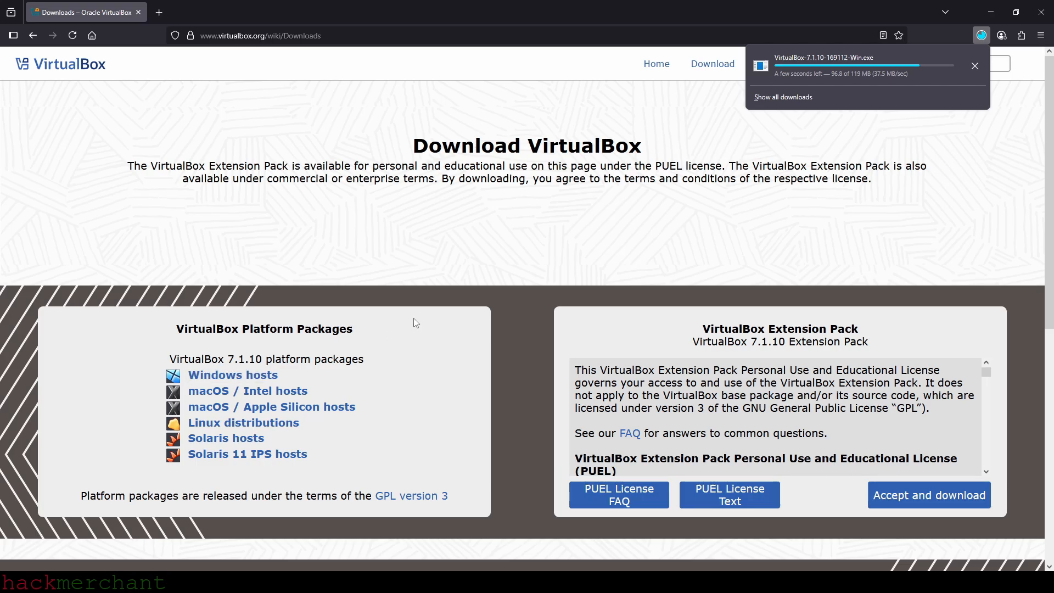
left_click(991, 11)
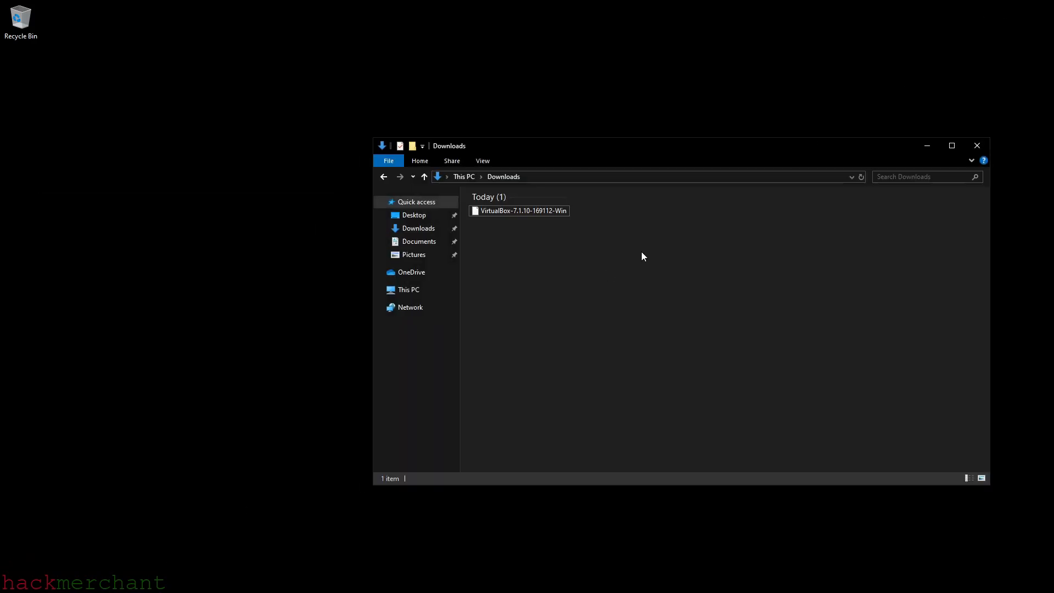
- Run the downloaded VirtualBox-7.1.10-169112-Win installer and accept the license agreement
double_click(546, 211)
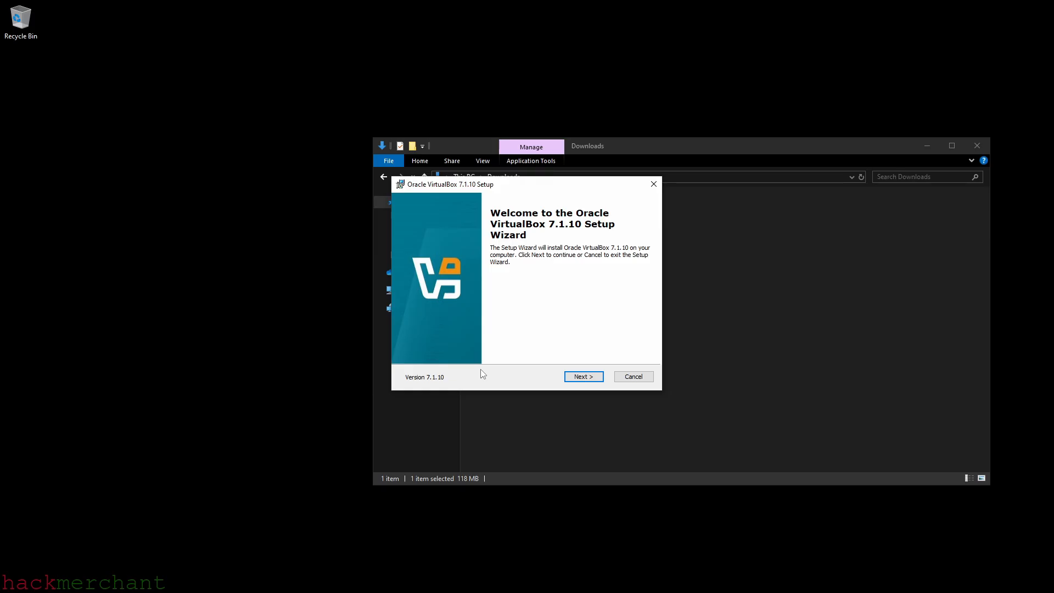
left_click(575, 375)
left_click(412, 335)
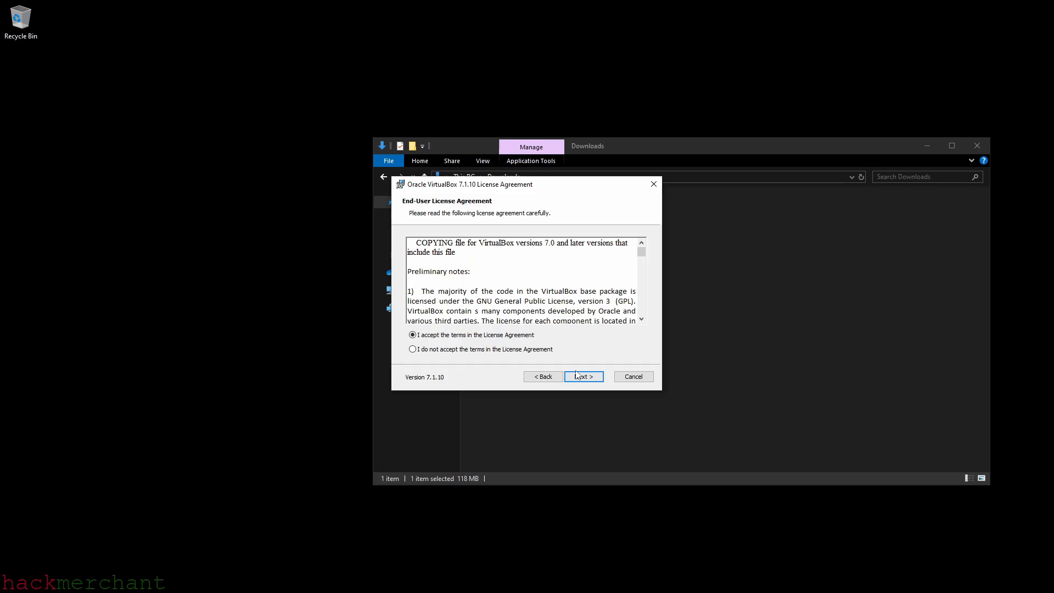
left_click(576, 375)
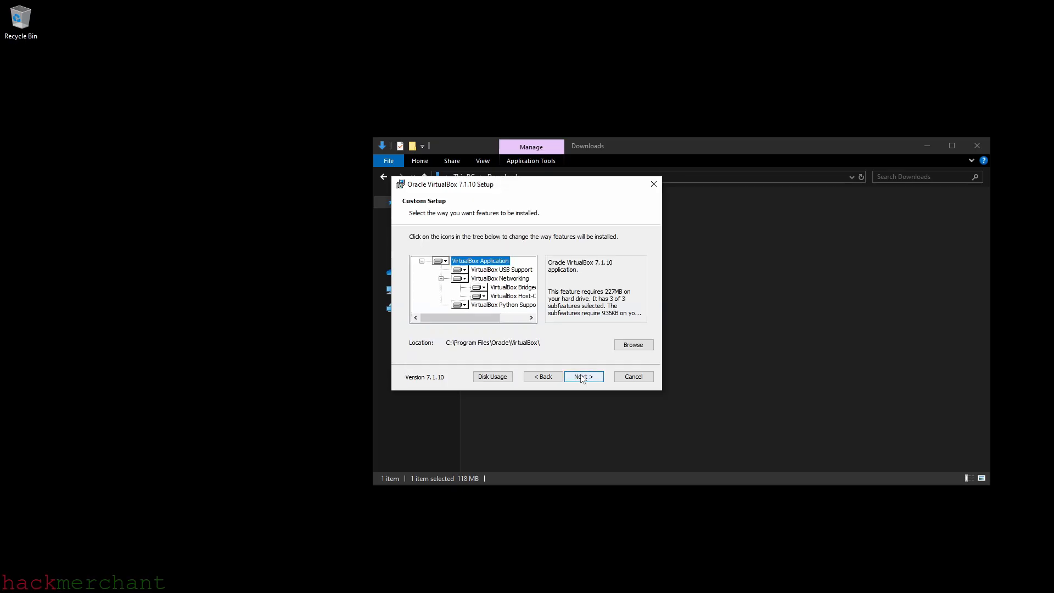
- Keep the default VirtualBox features and location, and agree to proceed despite the network interface and missing Python dependency notices
left_click(583, 378)
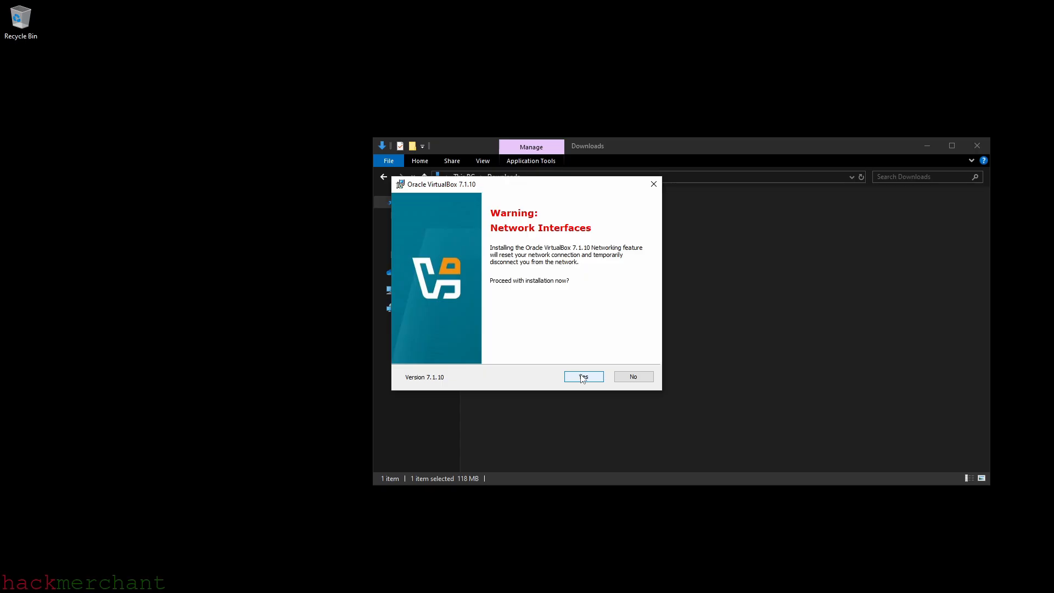
left_click(582, 377)
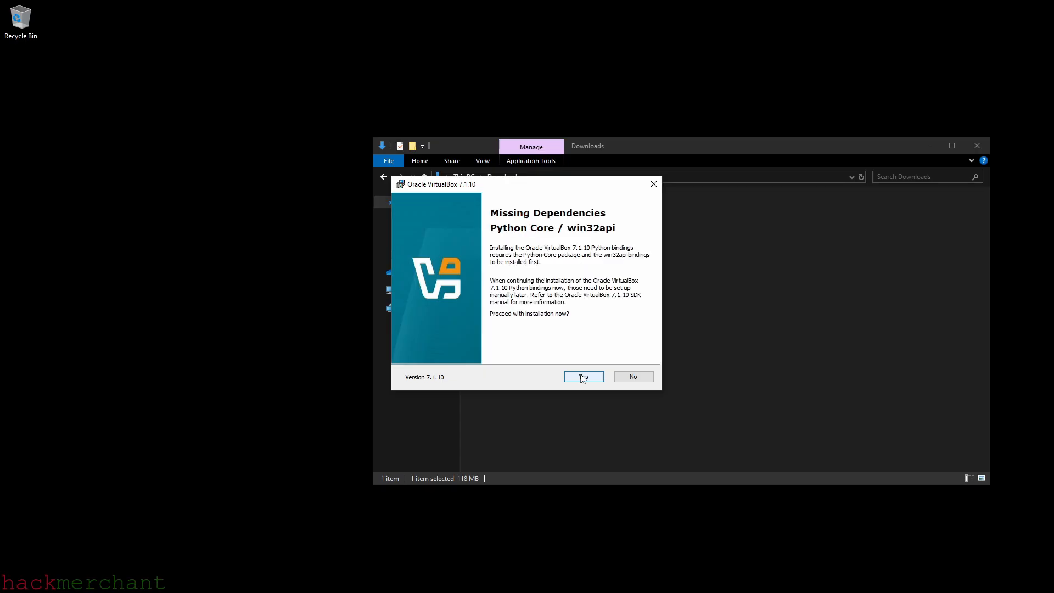
left_click(583, 378)
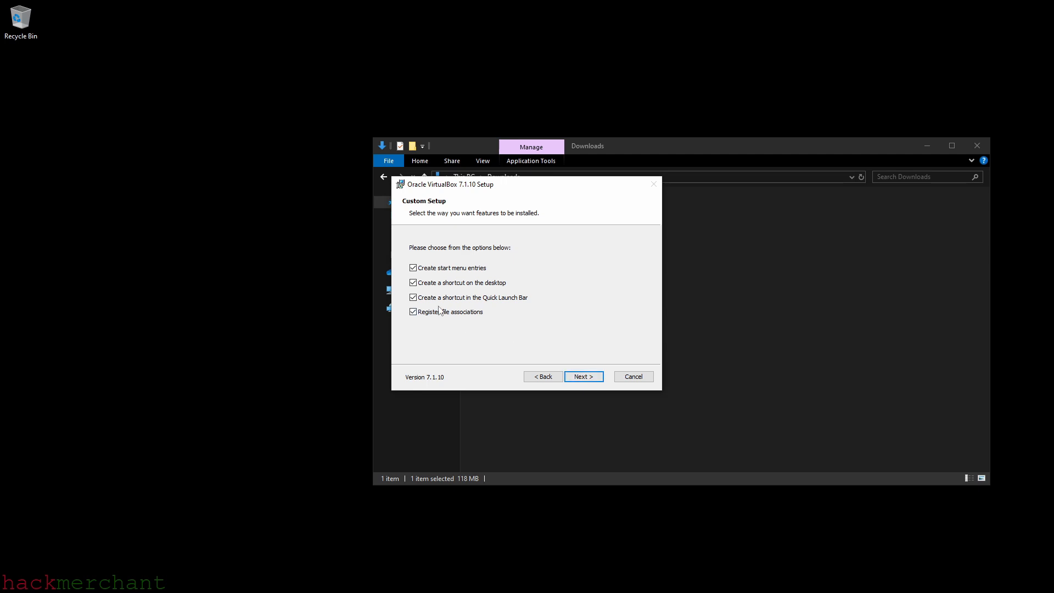
- Install VirtualBox 7.1.10 with a desktop shortcut, and finish the wizard with the program starting after installation
left_click(413, 297)
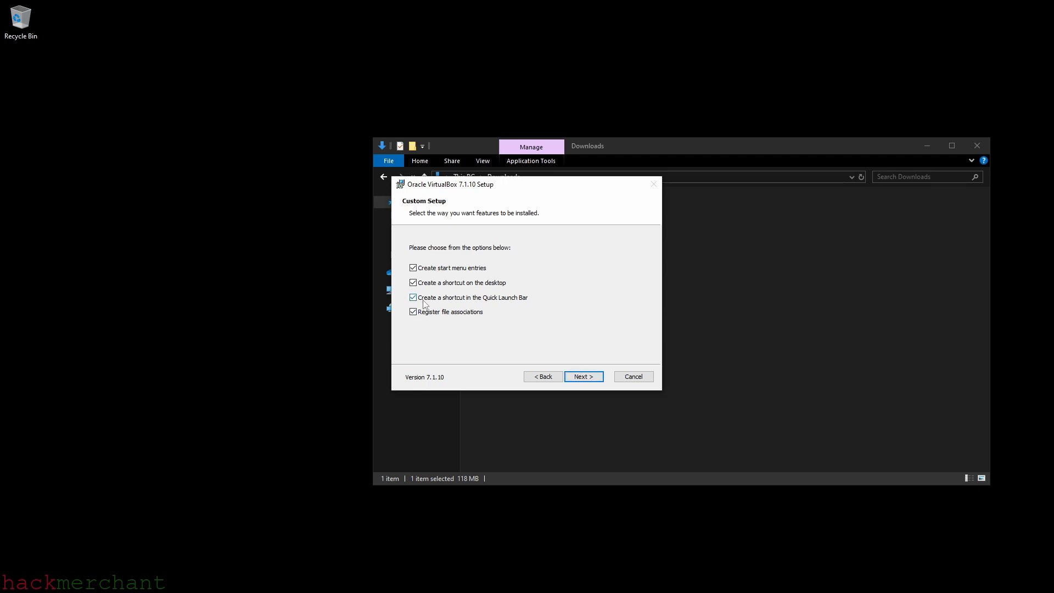
left_click(587, 378)
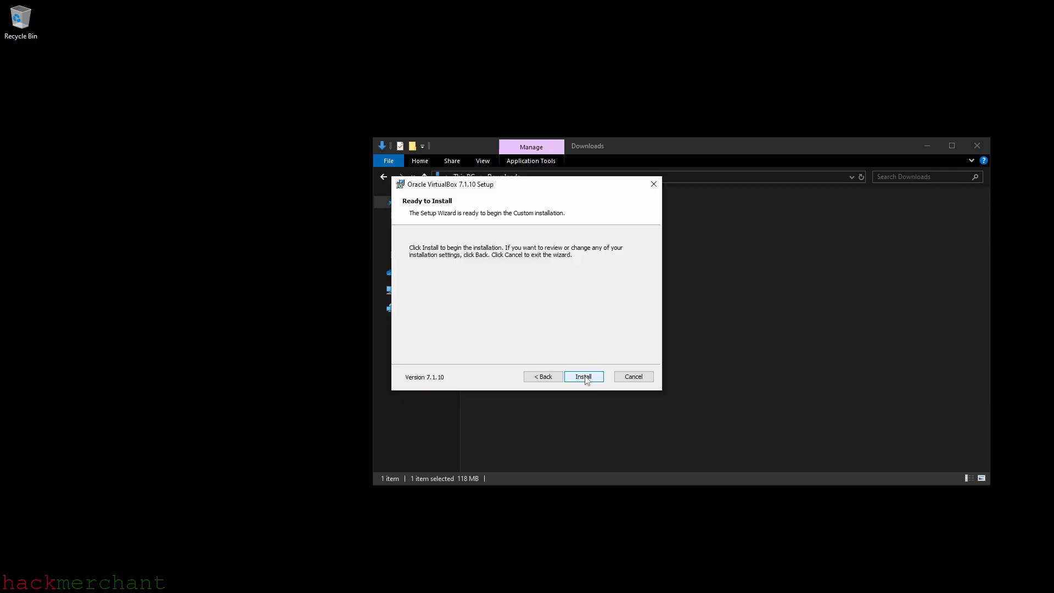
left_click(586, 378)
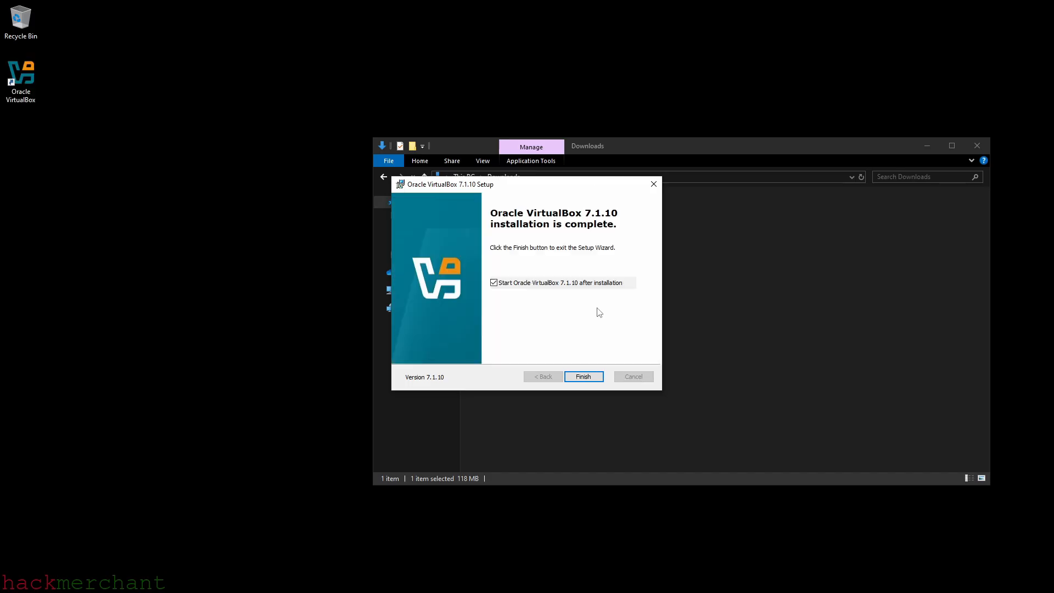
left_click(585, 377)
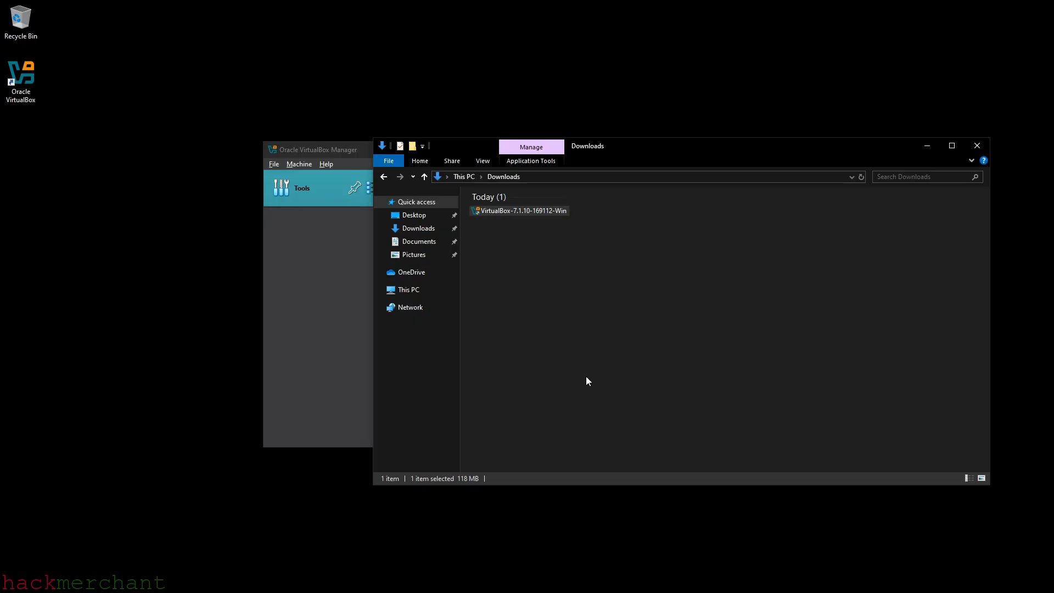
- Switch back to the web browser, search Google for kali linux, and open the official Kali Linux site
left_click(136, 581)
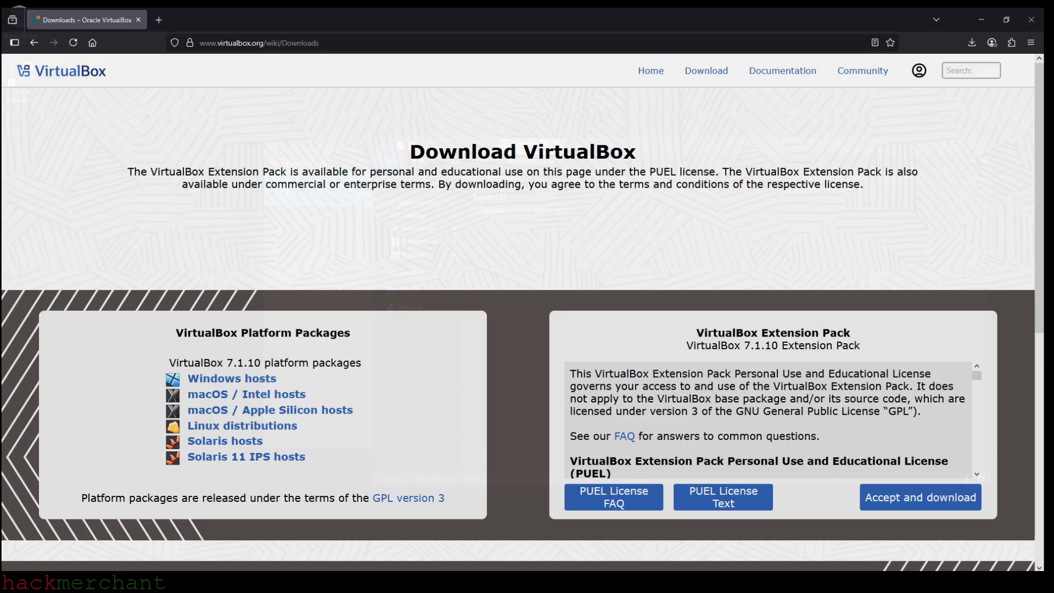
left_click(25, 34)
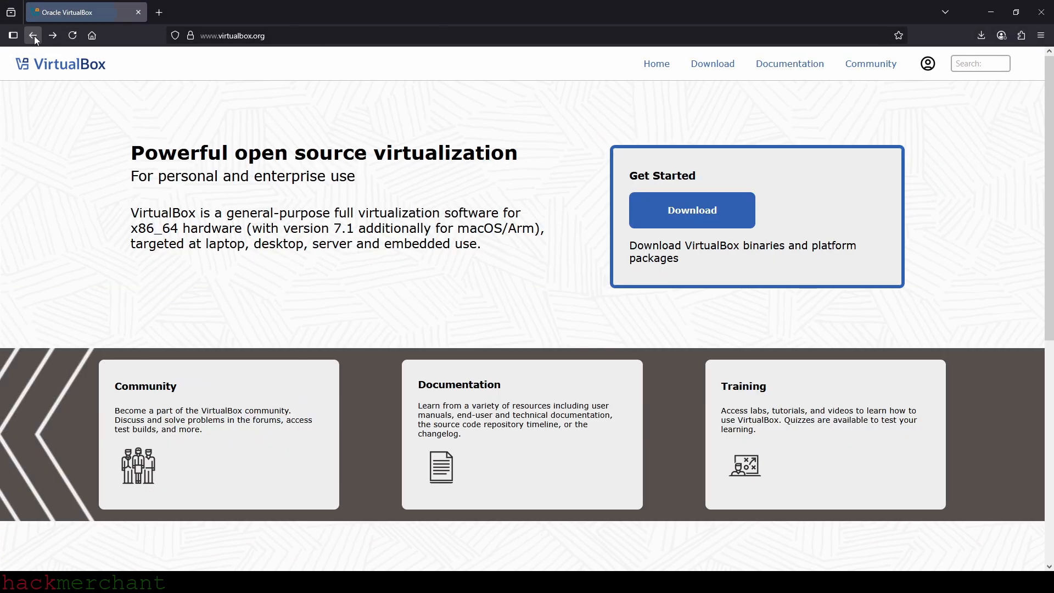
left_click(34, 35)
double_click(157, 77)
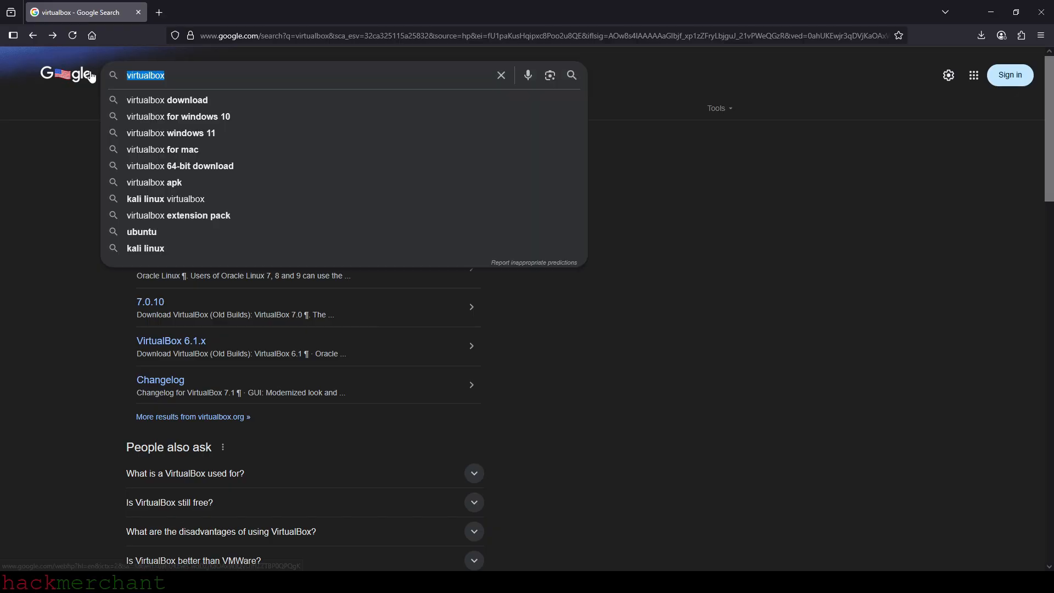
type("kali")
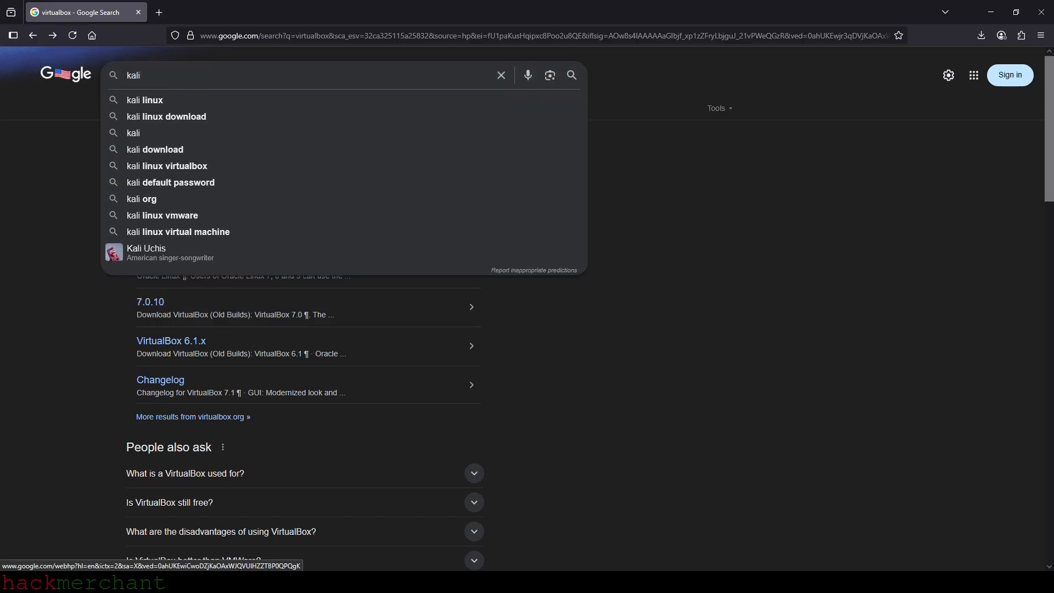
left_click(156, 103)
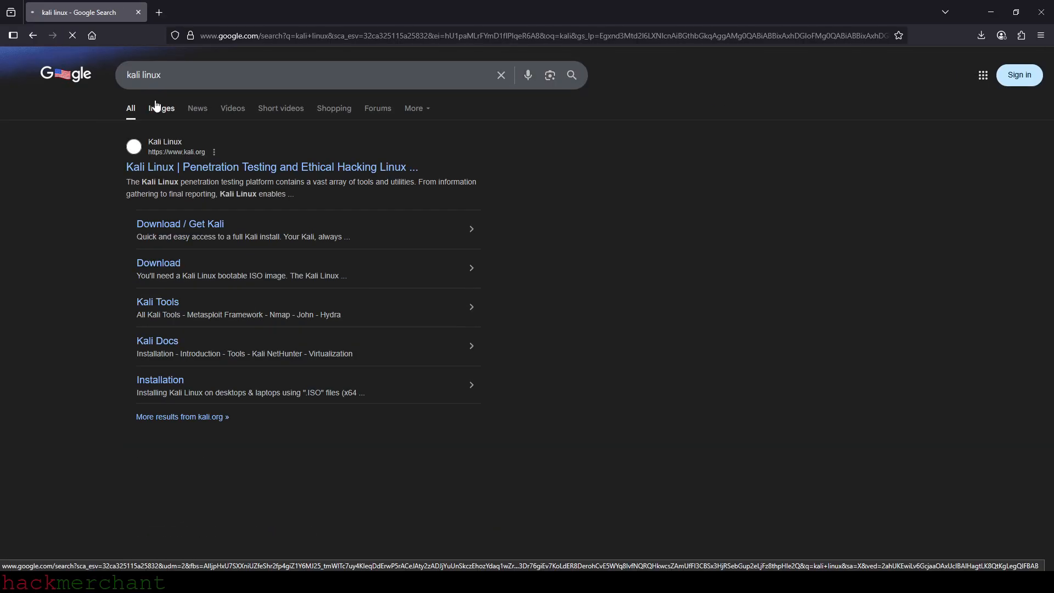
left_click(225, 167)
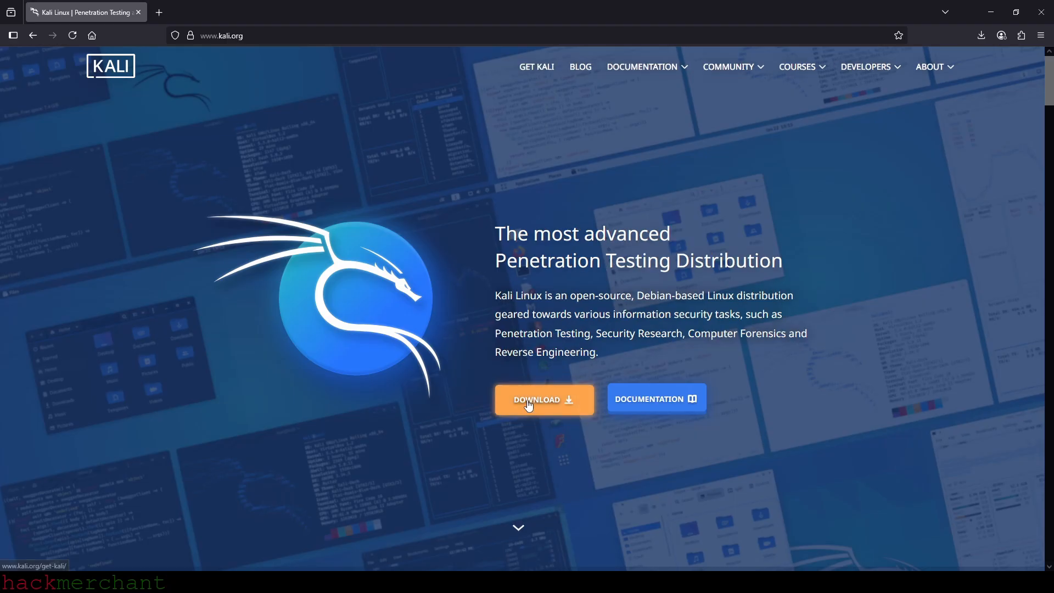
- Download the recommended Kali Linux 2025.2 x86_64 installer image and minimize the browser
left_click(533, 405)
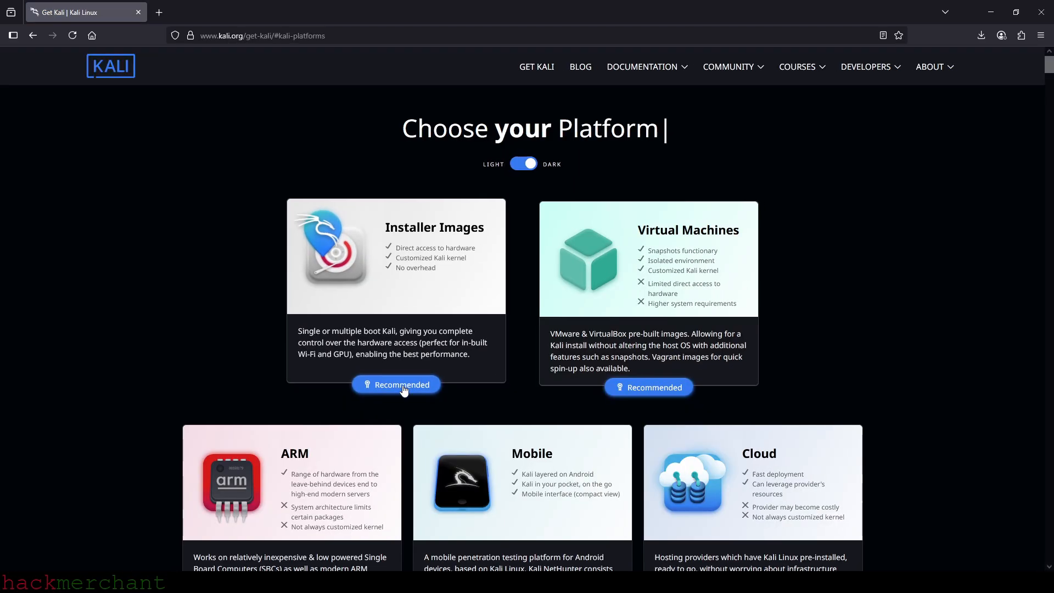
left_click(403, 386)
scroll(417, 373, "down", 4)
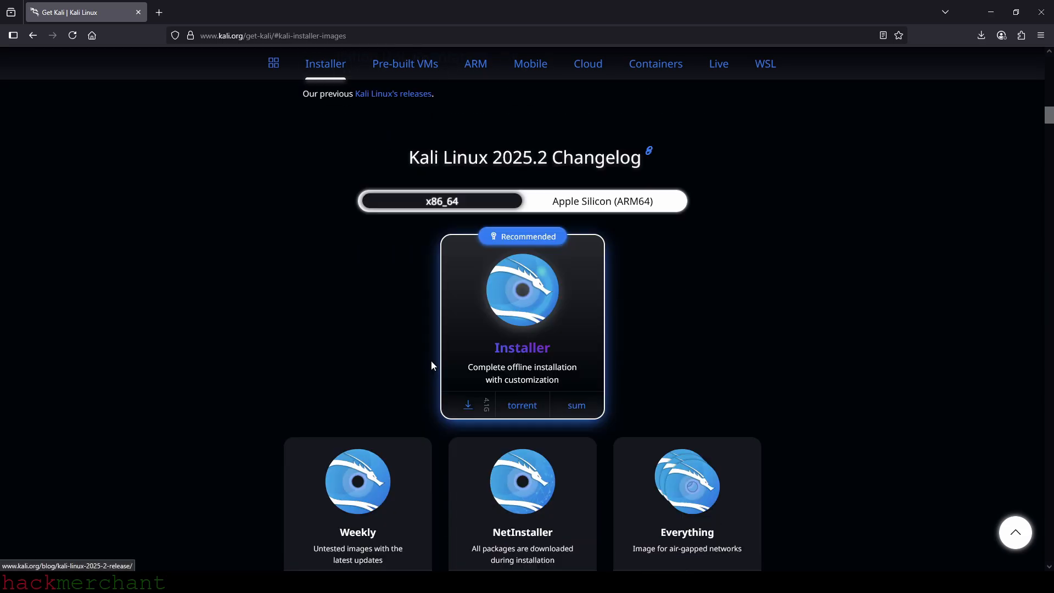
left_click(468, 403)
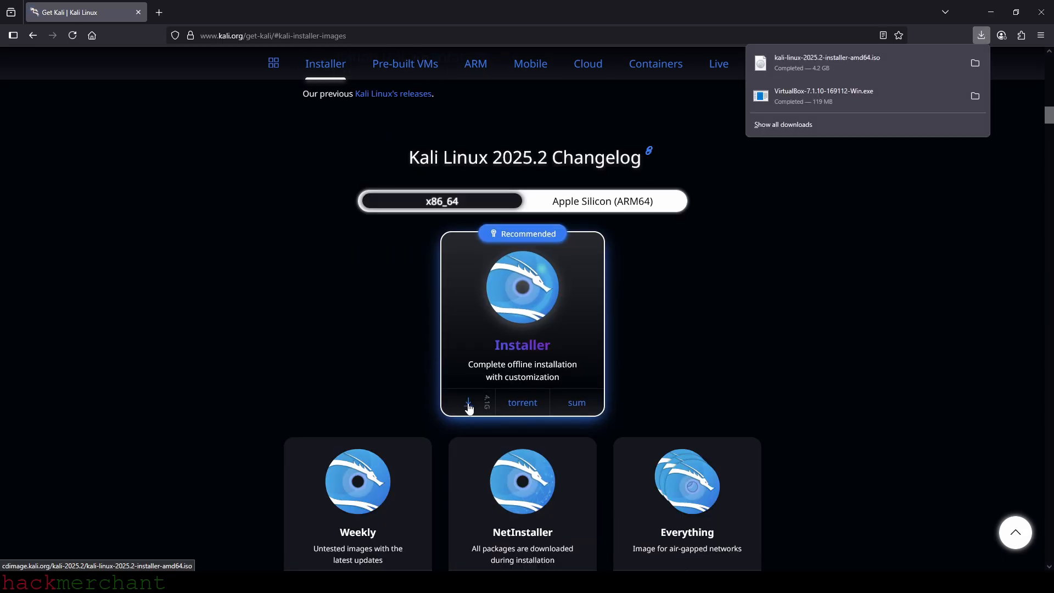
left_click(988, 11)
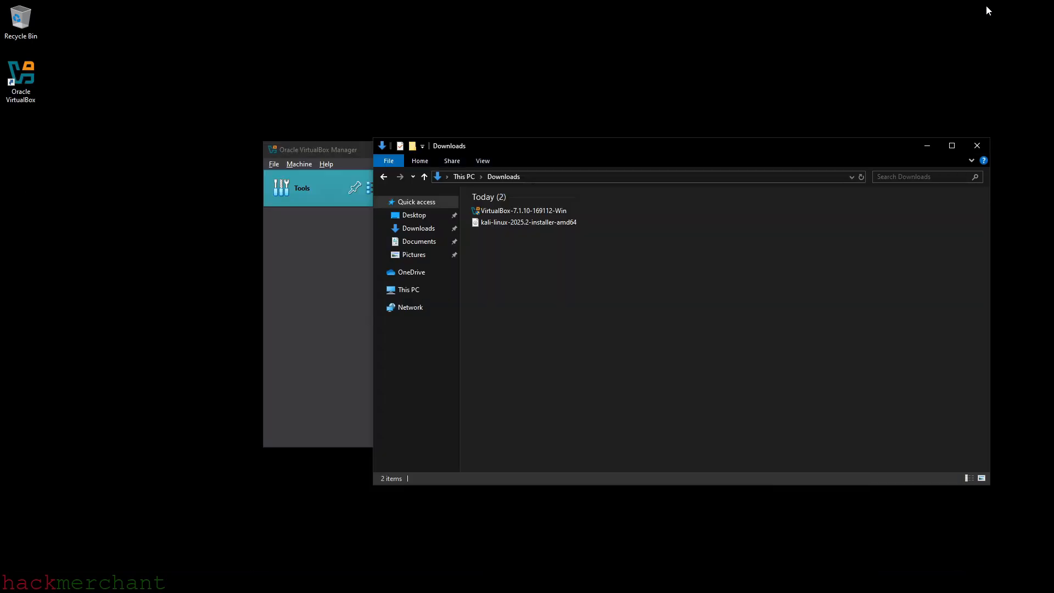
- Start a new virtual machine in VirtualBox named Kali, with type Linux and subtype Debian
left_click(334, 150)
left_click(509, 190)
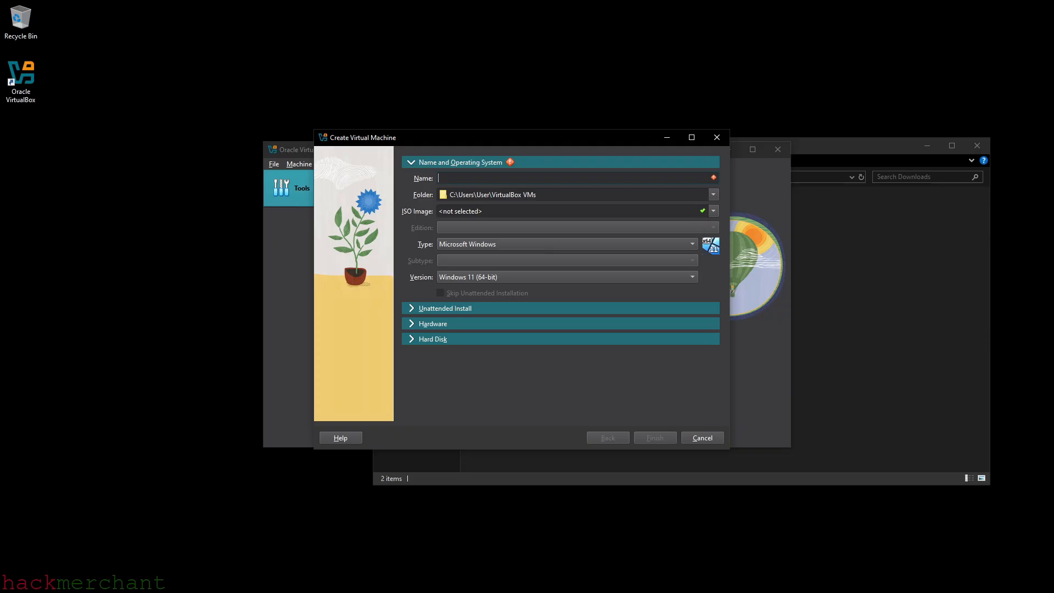
type("Kali")
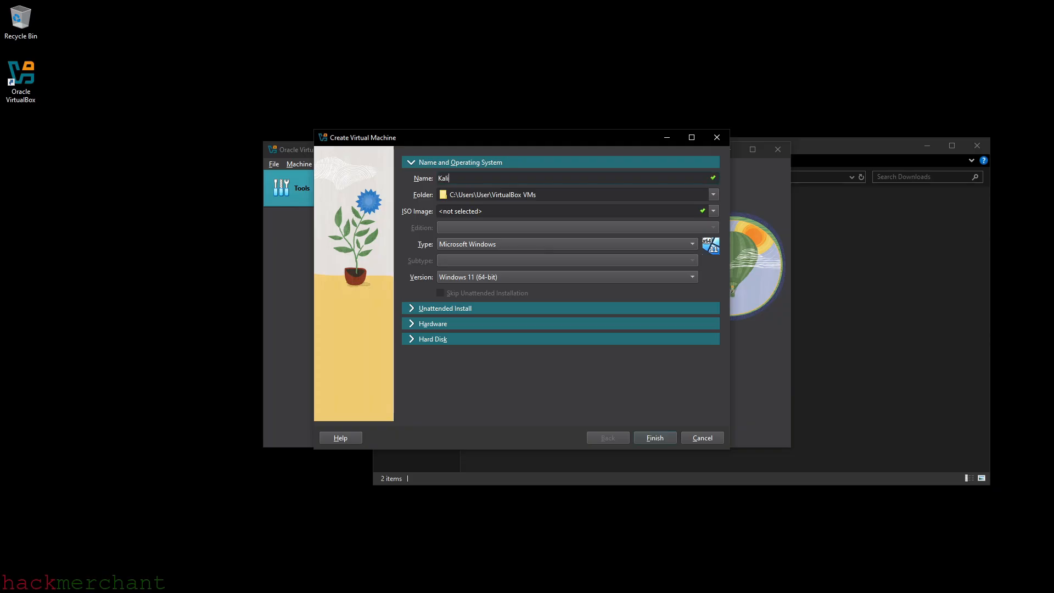
left_click(468, 245)
left_click(466, 255)
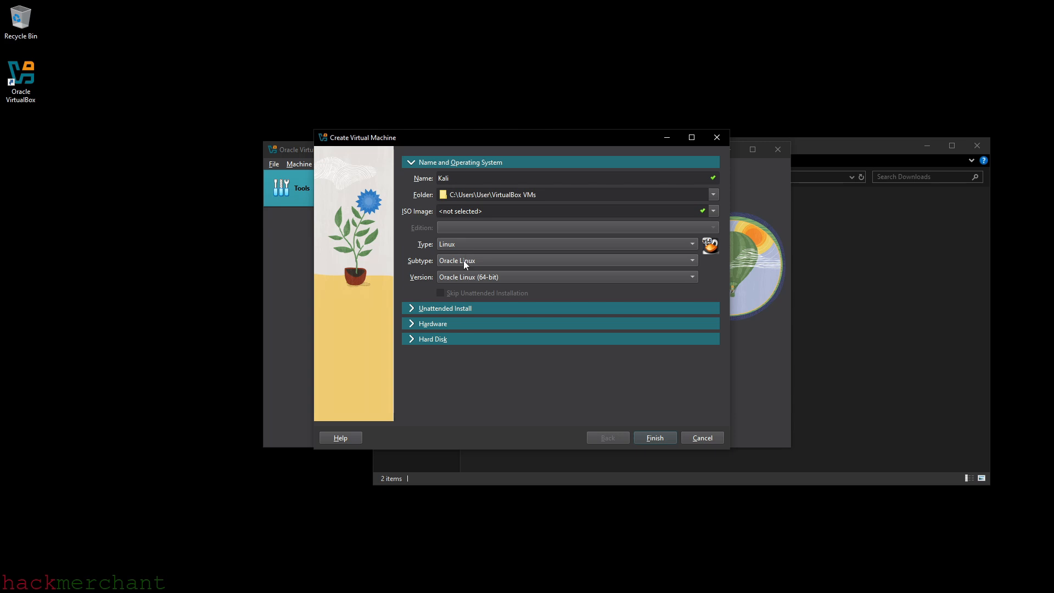
left_click(463, 260)
left_click(462, 185)
- Set the base memory to 4096 MB and the virtual hard disk to about 30.33 GB, and create the machine
left_click(454, 325)
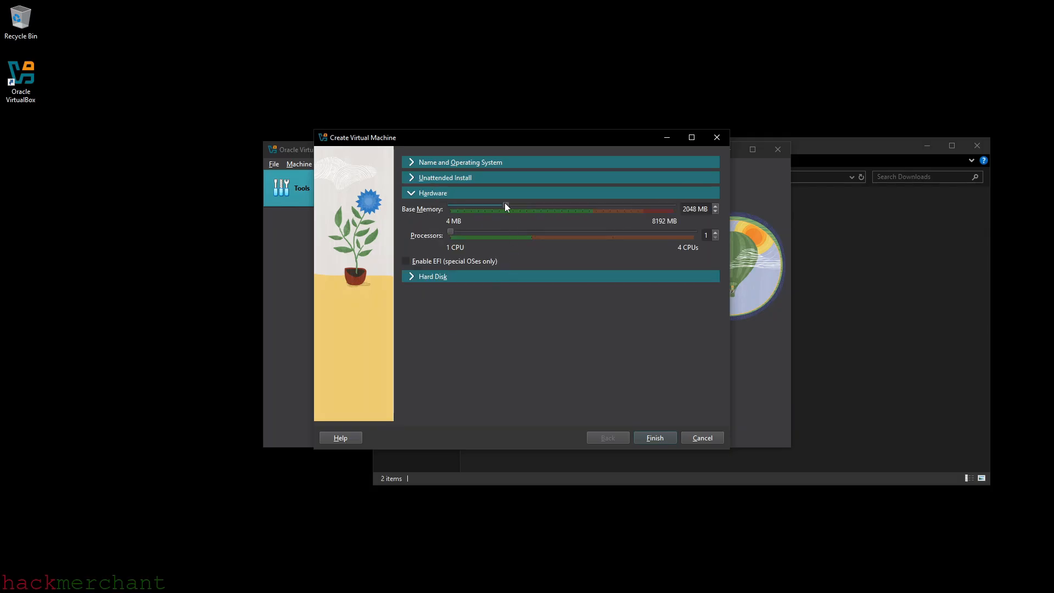
left_click_drag(504, 203, 561, 208)
left_click(466, 276)
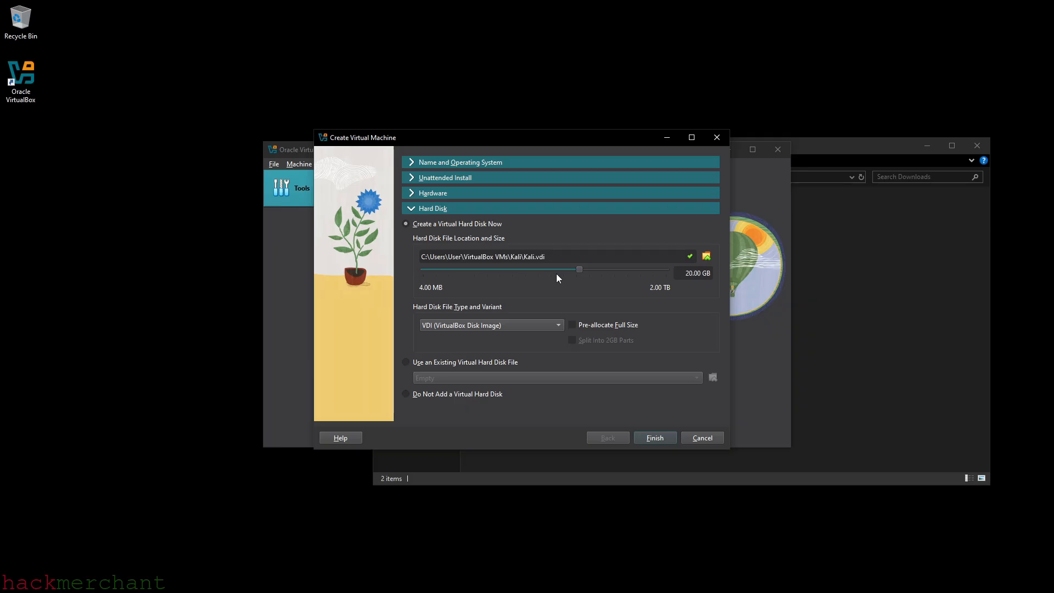
left_click_drag(581, 268, 589, 269)
left_click(655, 438)
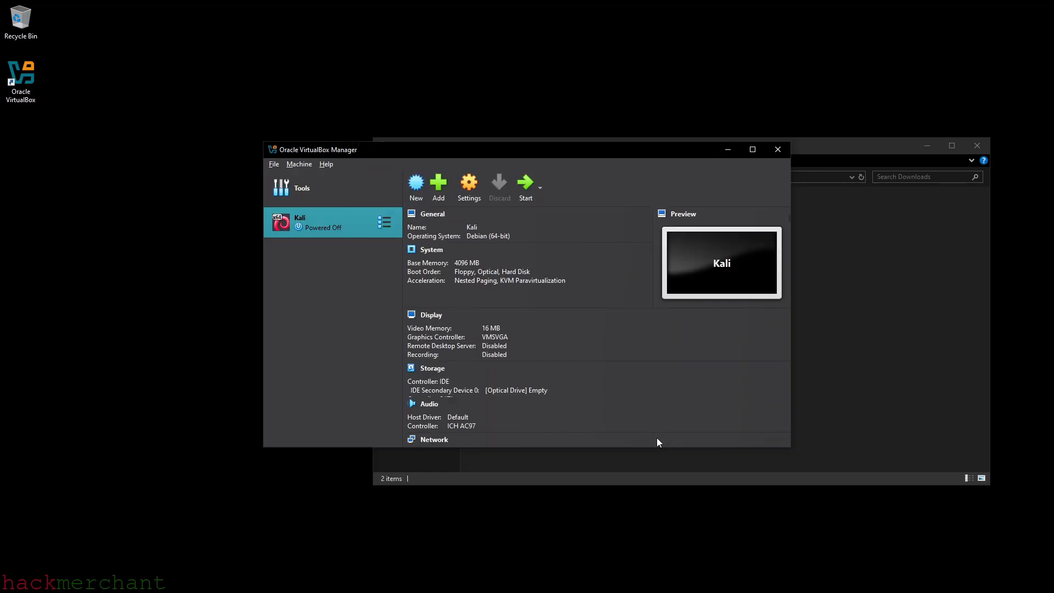
- Raise the Kali machine's video memory to 128 MB in its display settings
left_click(470, 186)
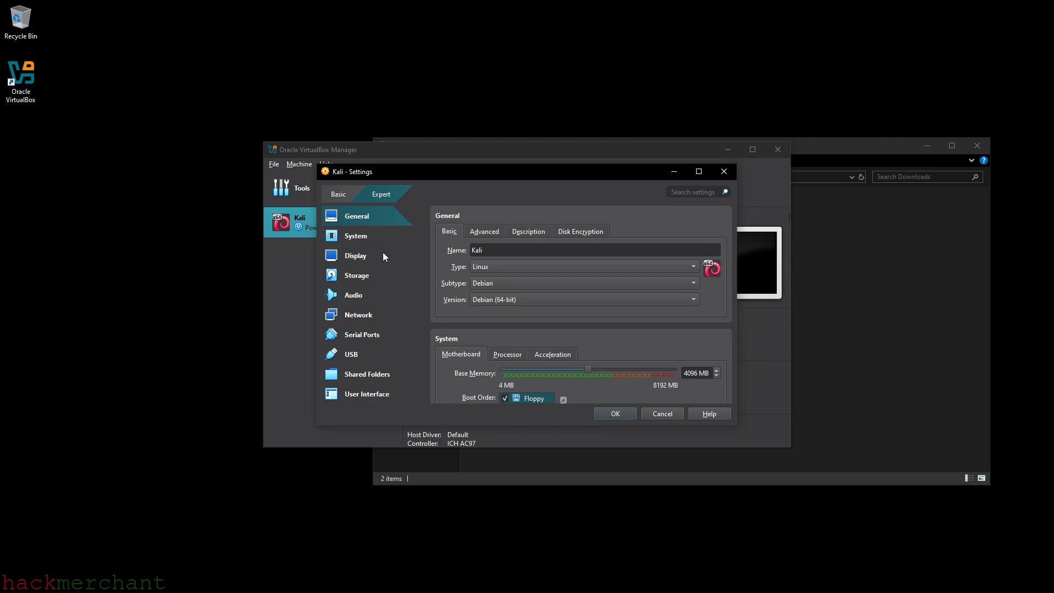
left_click(370, 258)
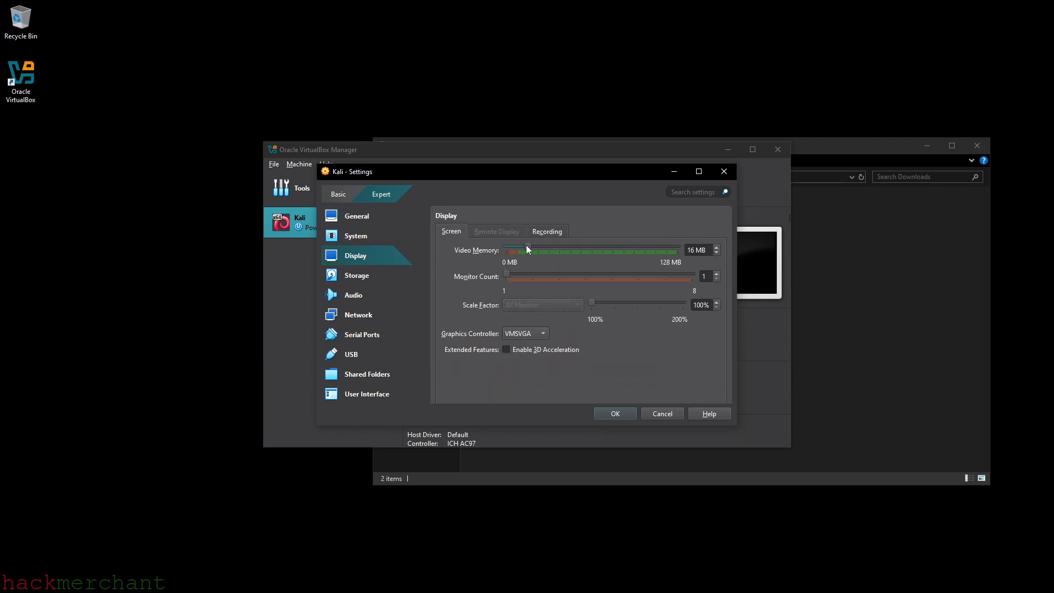
left_click_drag(528, 249, 678, 247)
- Load the downloaded kali-linux-2025.2-installer-amd64 image into the empty IDE optical drive and save the settings
left_click(367, 277)
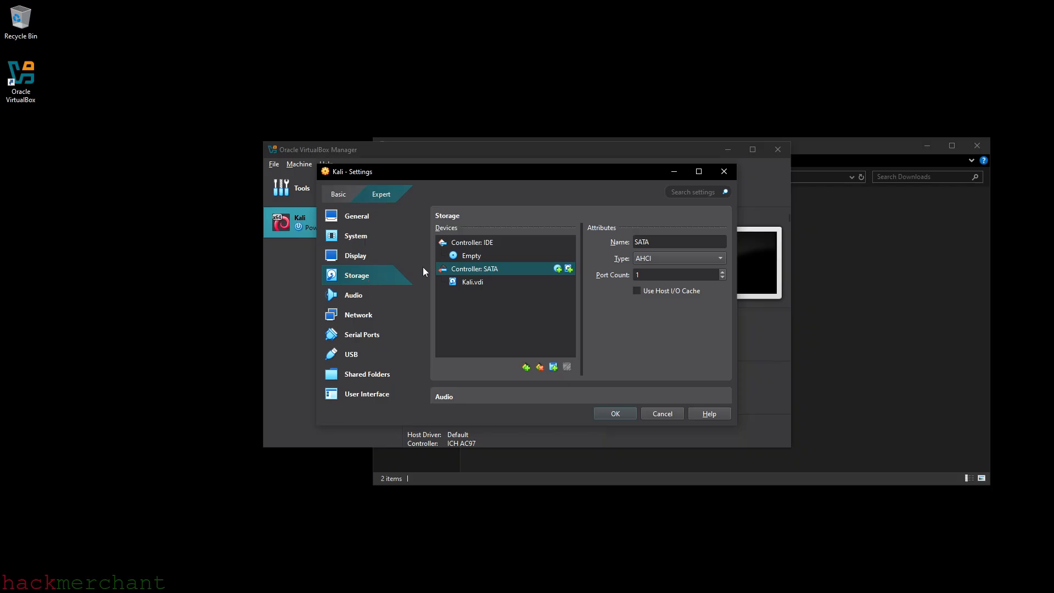
left_click(470, 258)
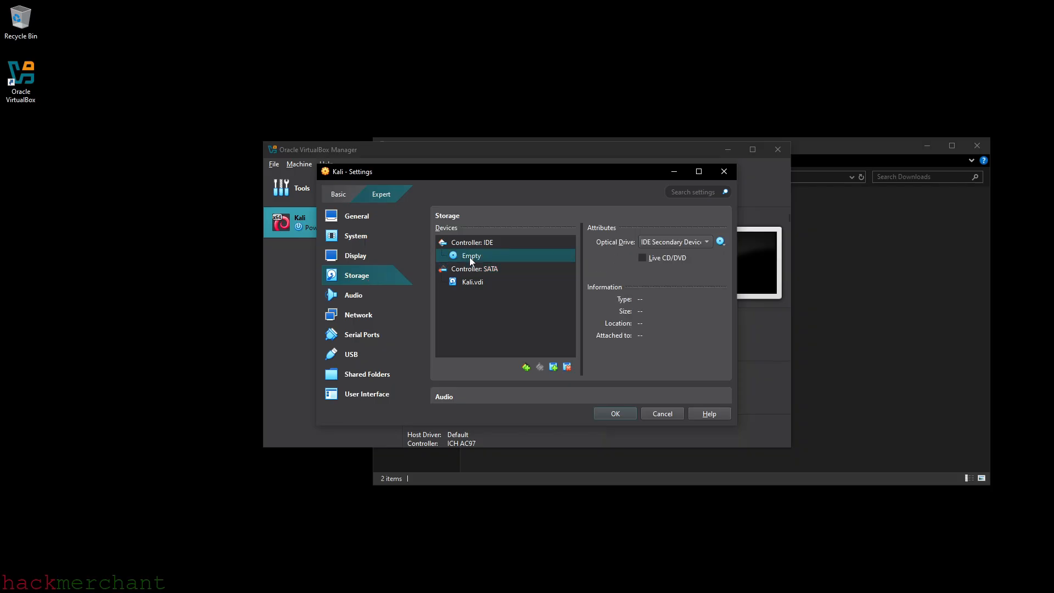
left_click(721, 242)
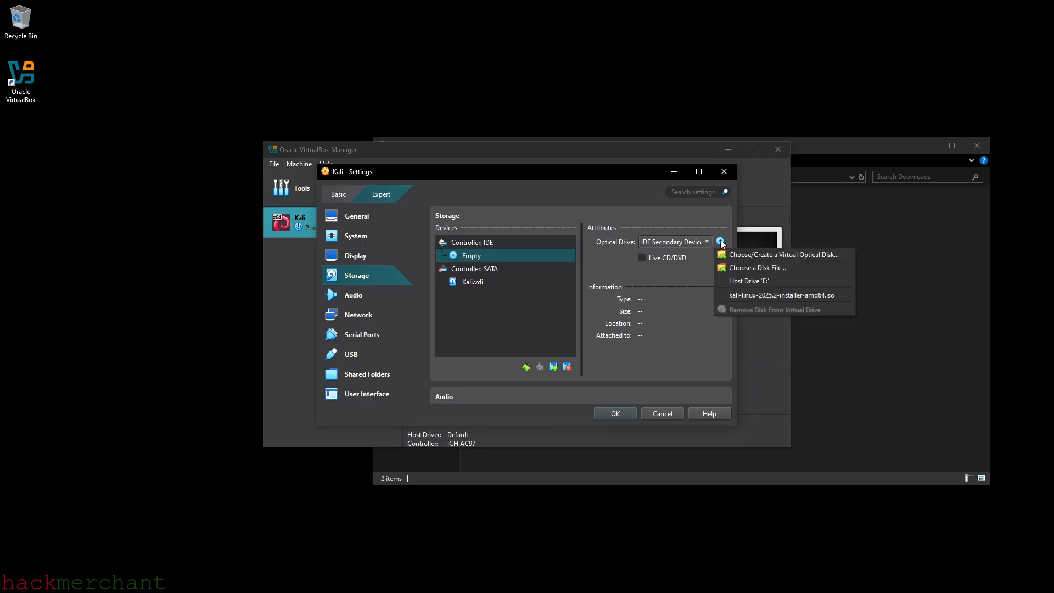
left_click(745, 268)
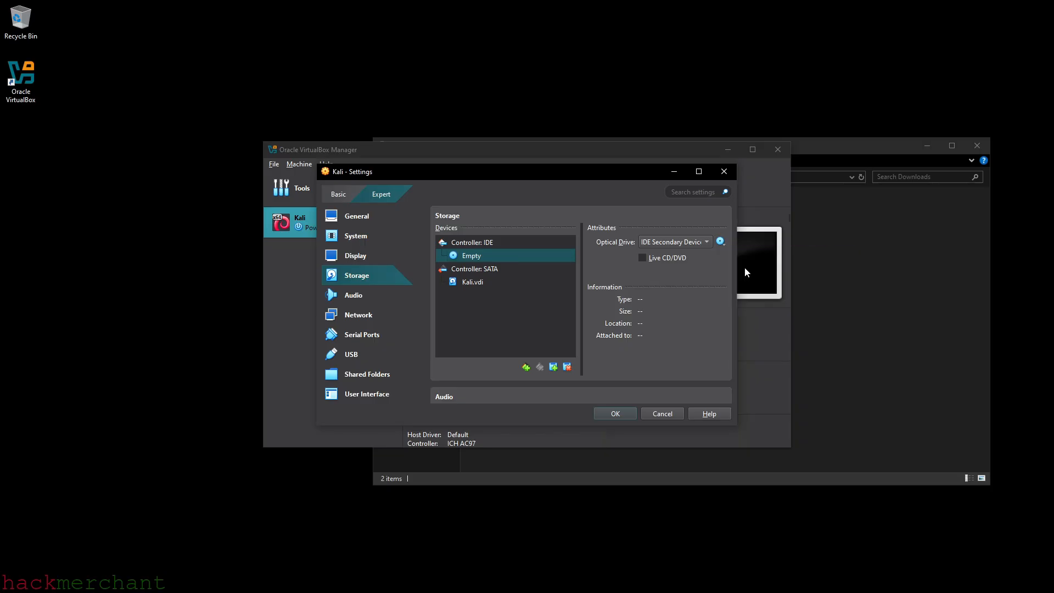
left_click(467, 274)
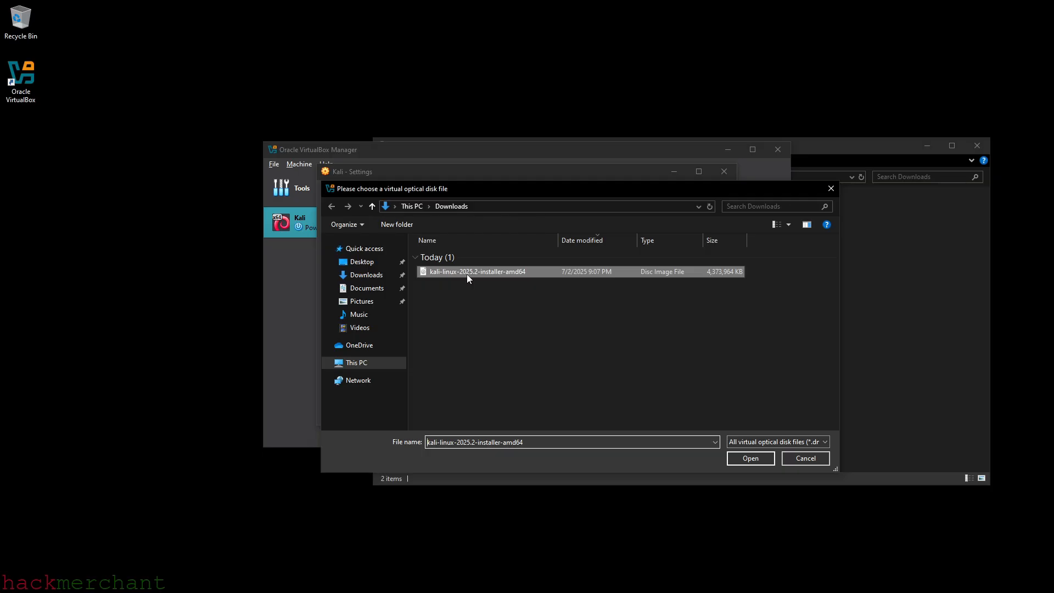
left_click(742, 458)
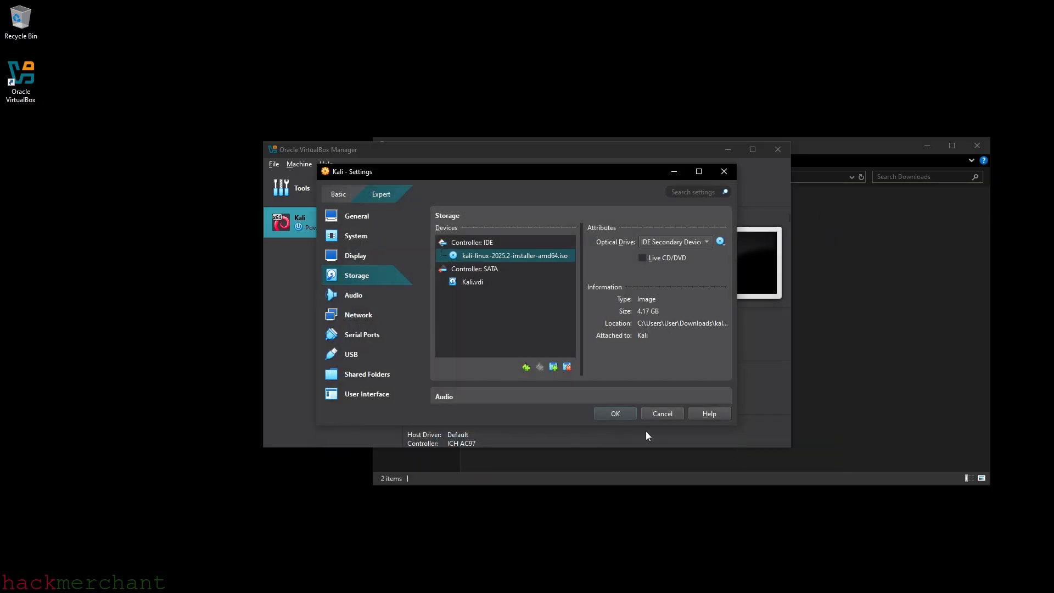
left_click(624, 419)
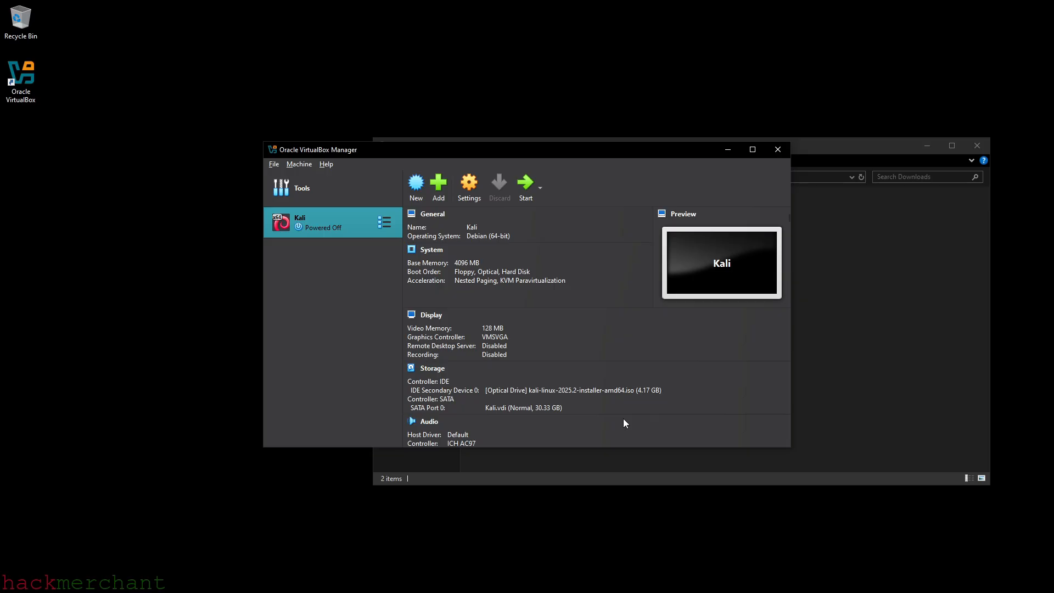
- Start the Kali machine, launch the graphical install, and hide the VirtualBox notifications
left_click(525, 191)
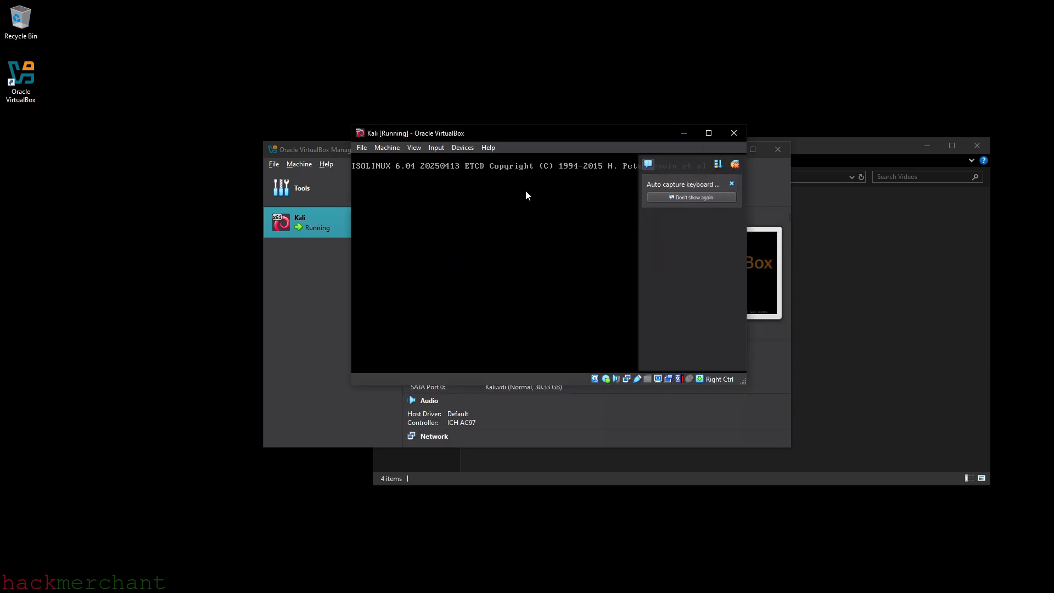
left_click(606, 164)
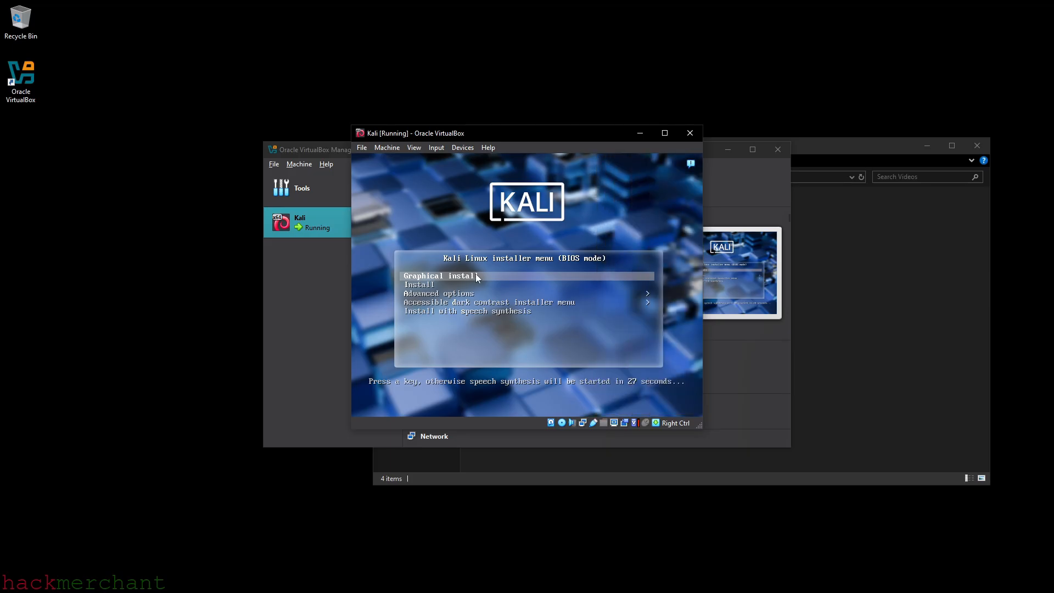
key("Return")
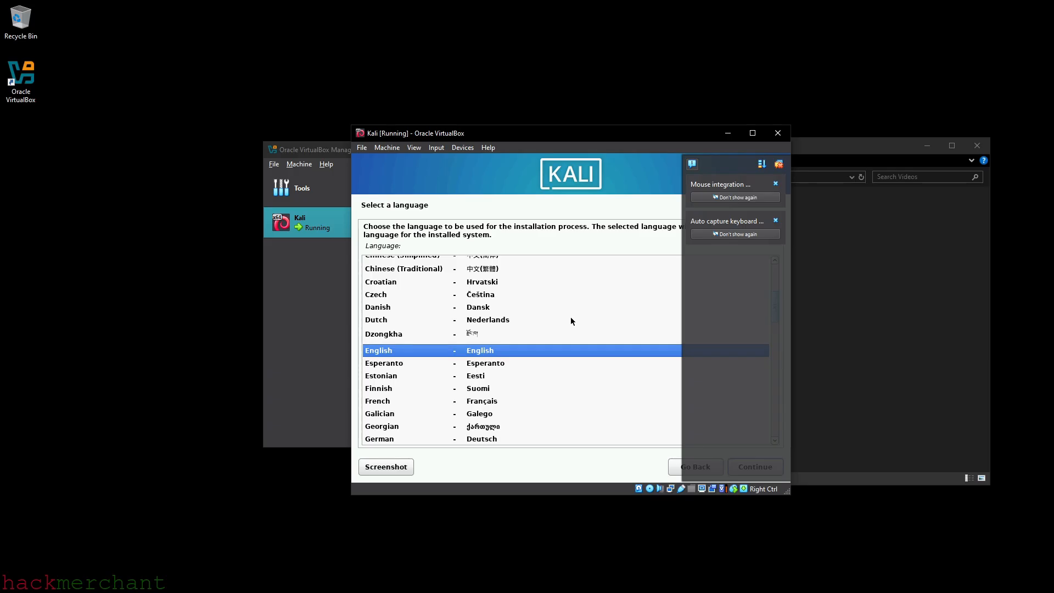
left_click(692, 164)
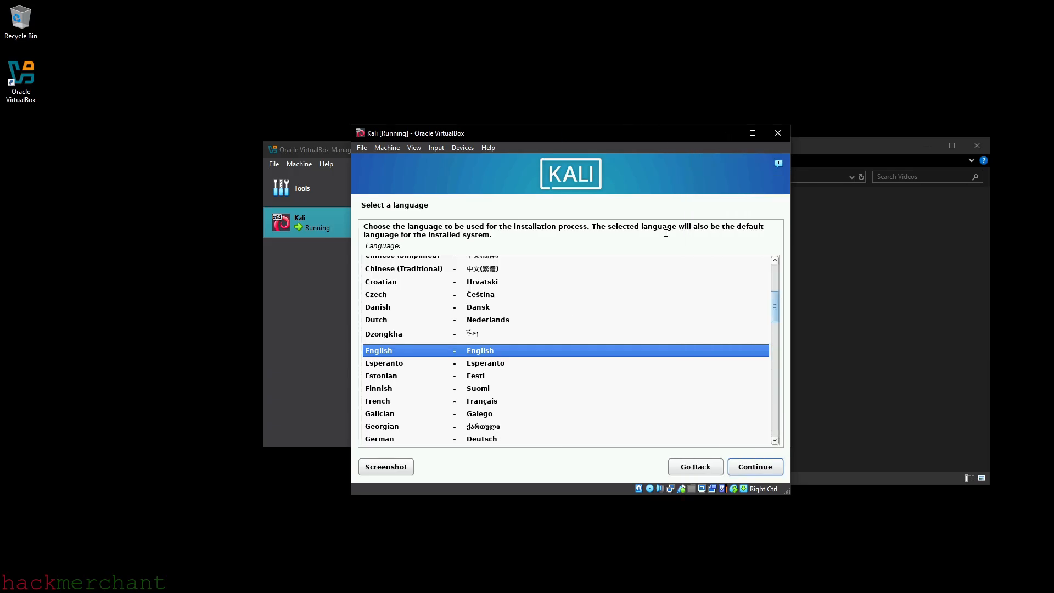
- Accept English as the language, United States as the location, and American English as the keymap in the installer
left_click(756, 467)
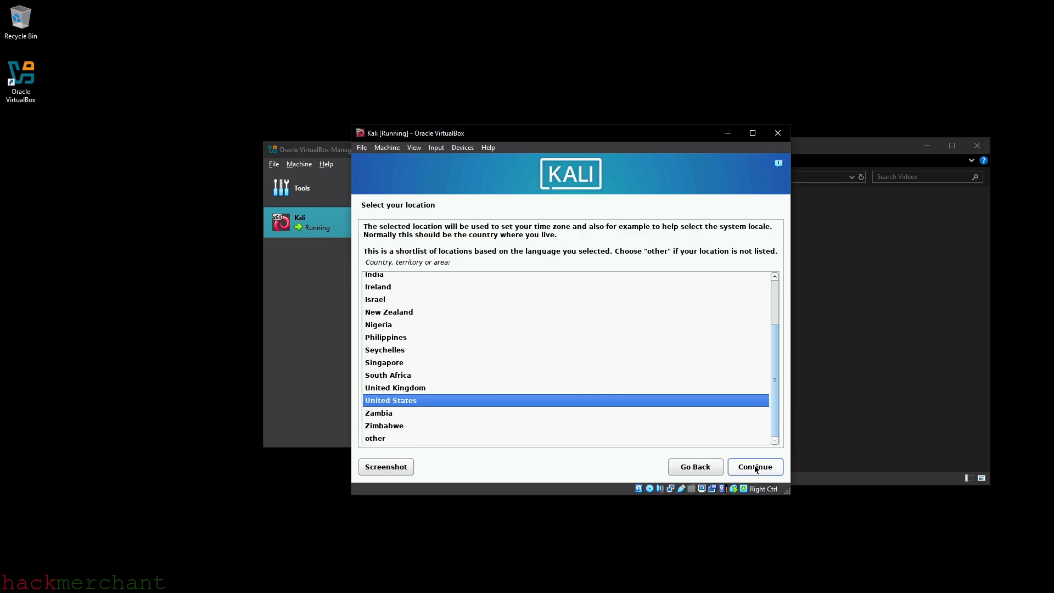
left_click(755, 467)
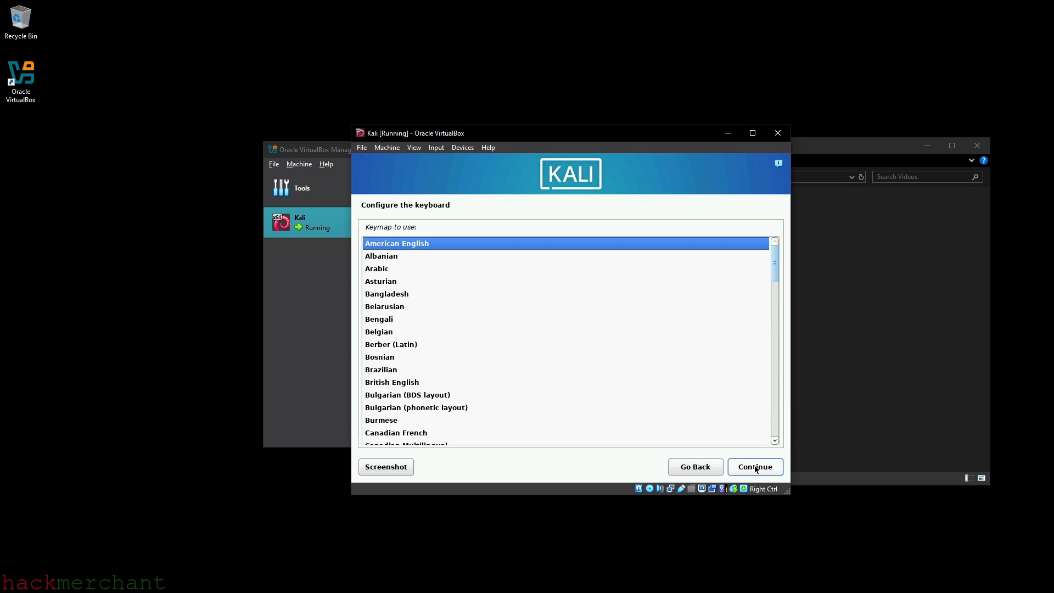
left_click(756, 467)
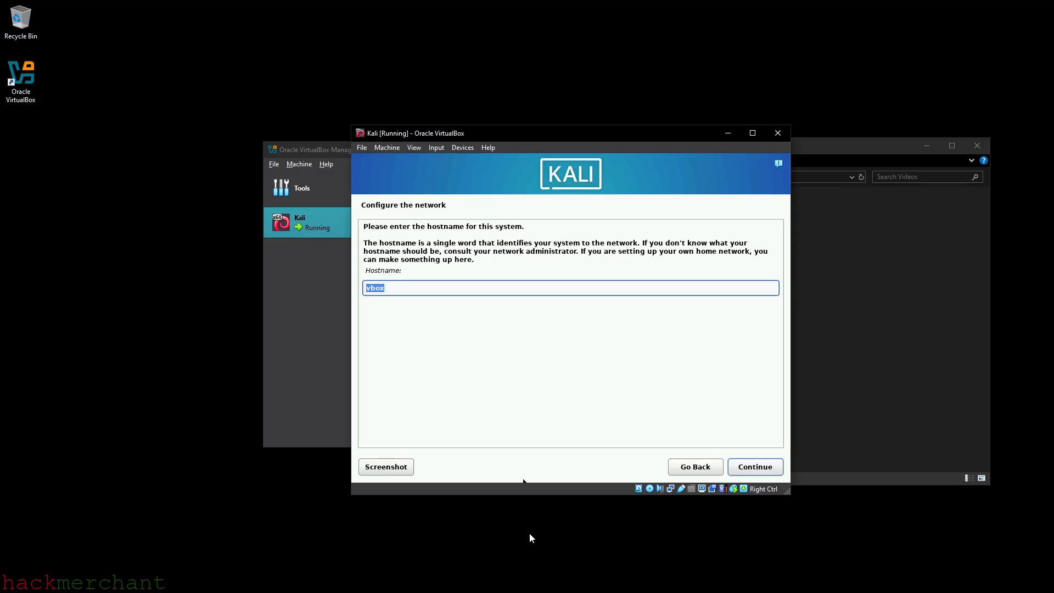
- Set the hostname to Kali and leave the domain name blank
type("Kali")
left_click(767, 466)
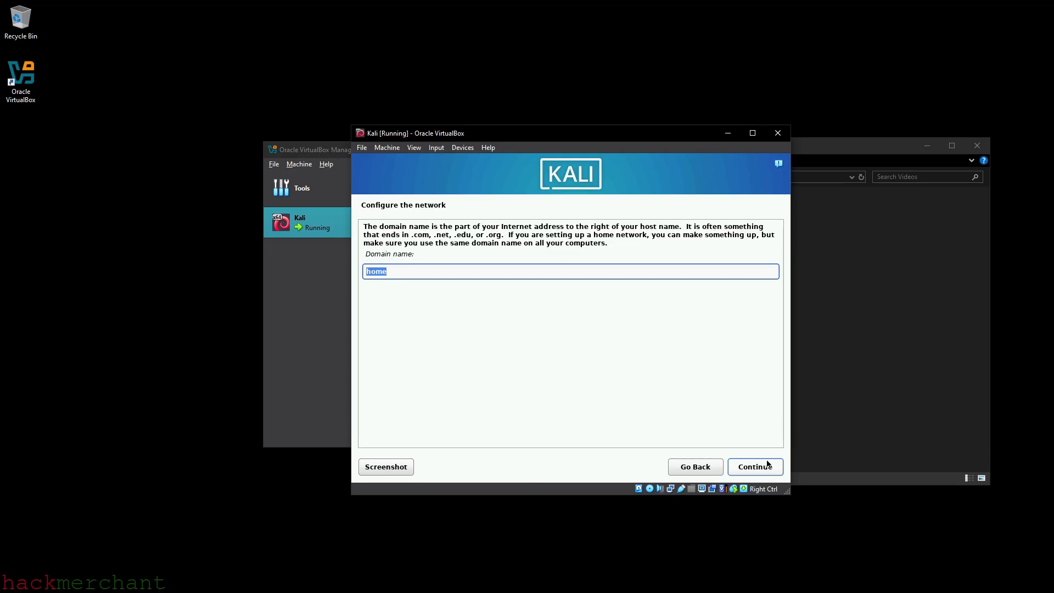
key("BackSpace")
left_click(767, 465)
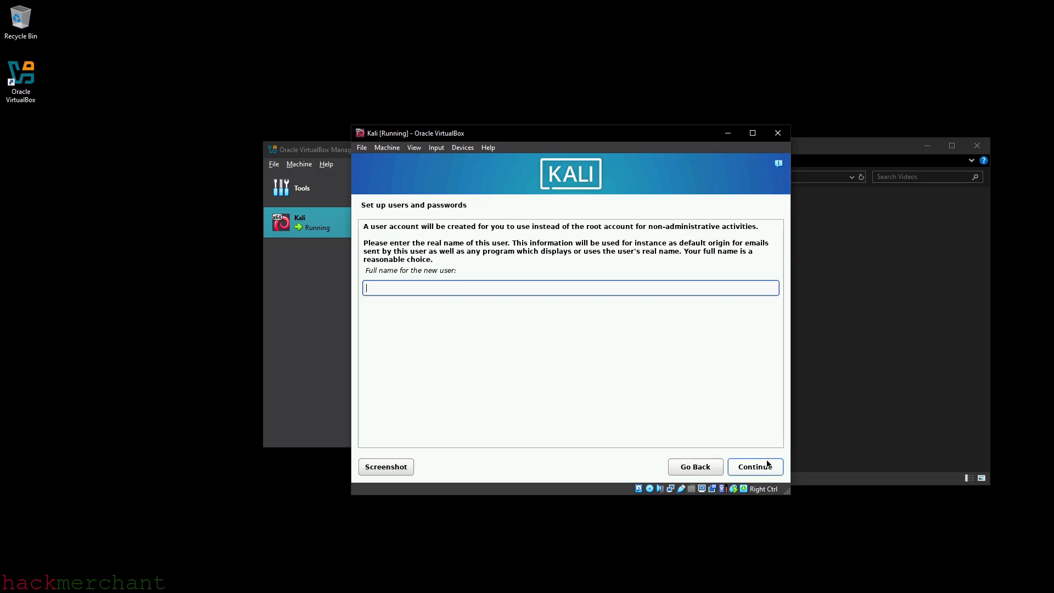
- Enter the new user's full name and accept the suggested account username
type("Hackmerchant")
left_click(768, 465)
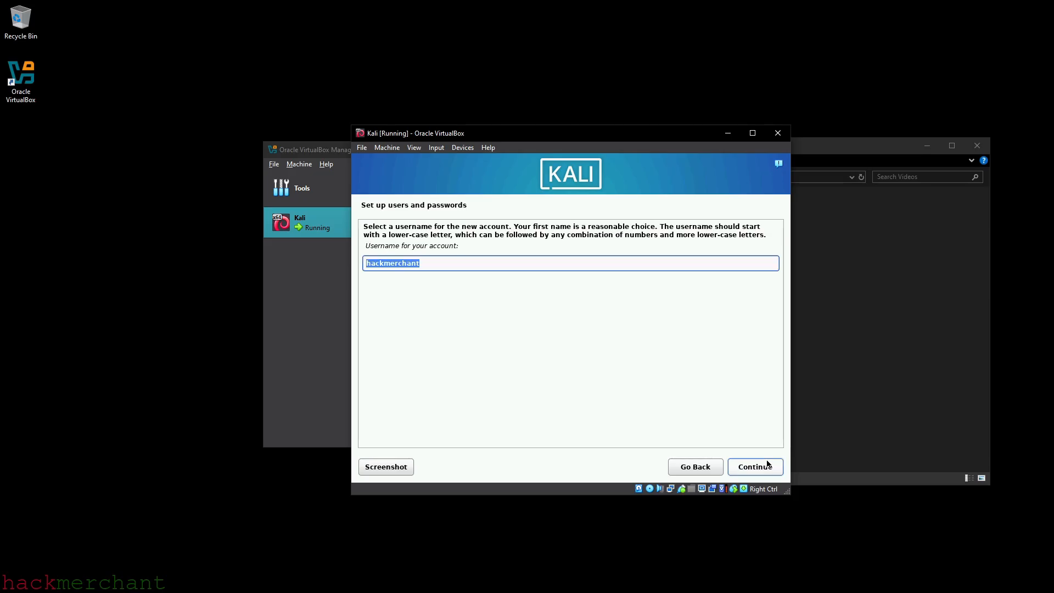
left_click(767, 464)
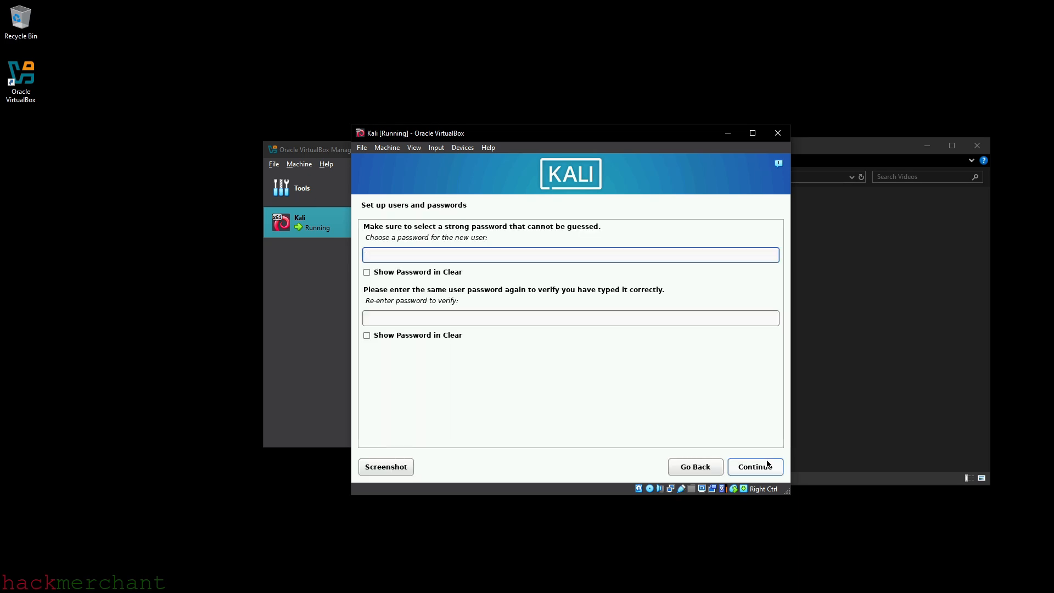
- Enter the new user's account password, repeat it for verification, and continue
type("●●●●●●●●●●")
left_click(524, 319)
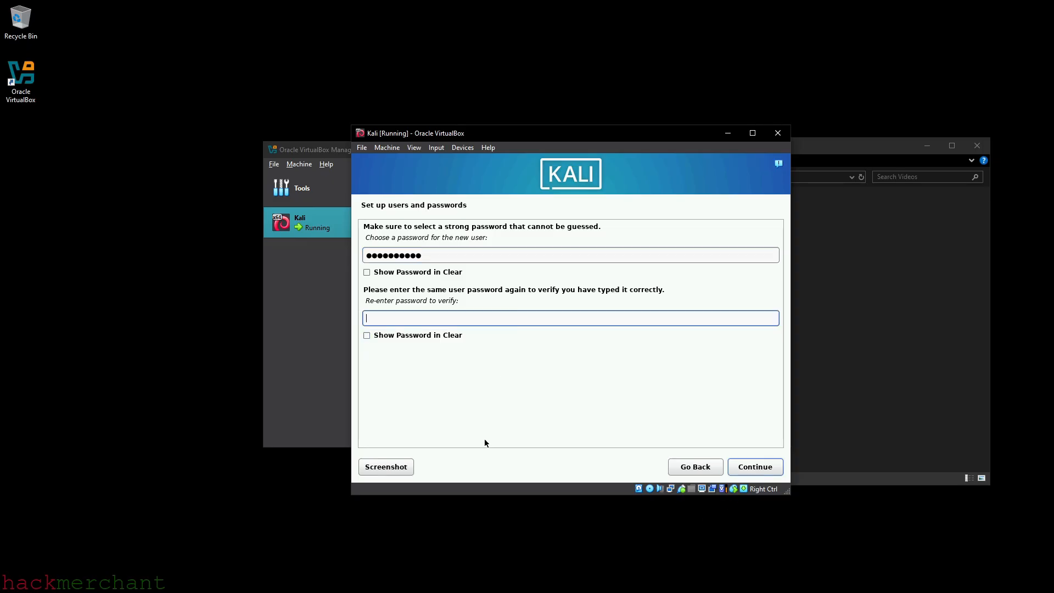
type("●●●●●●●●●●")
left_click(753, 470)
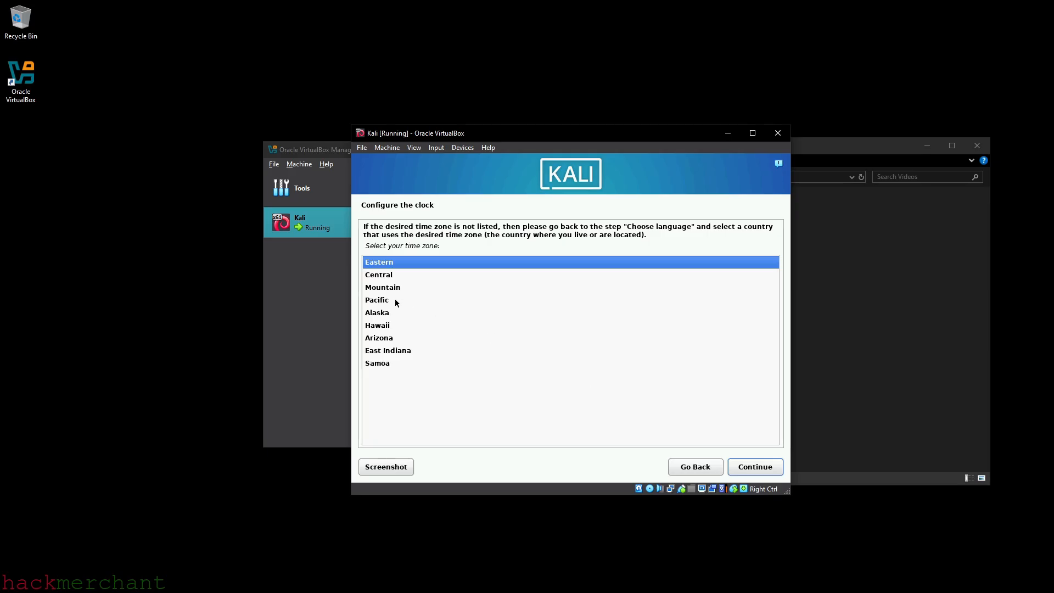
- Set the system clock's time zone to Pacific
left_click(396, 301)
left_click(747, 467)
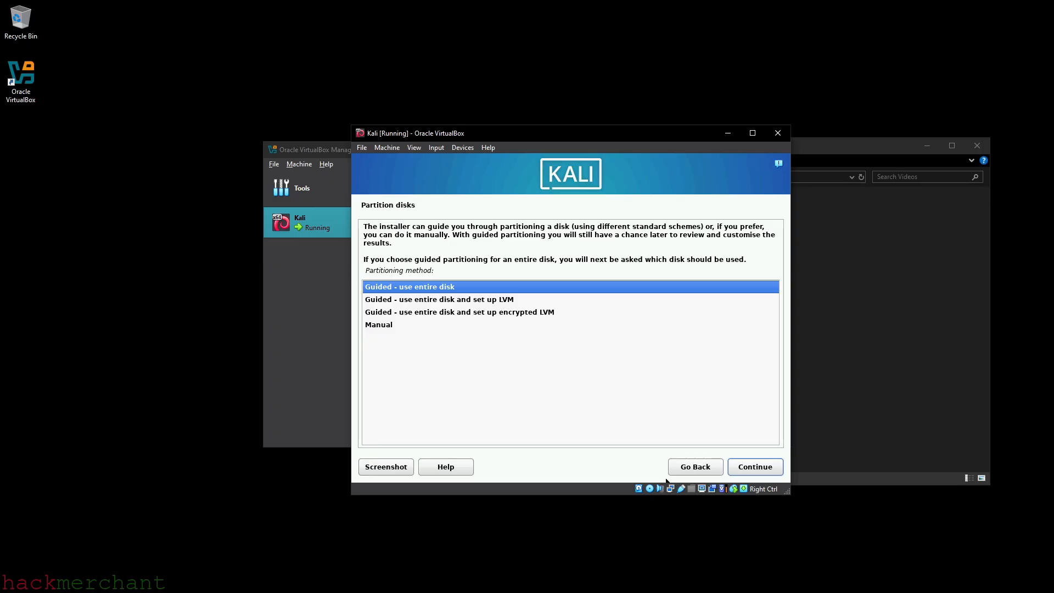
- Partition the whole virtual disk with the guided method, keeping all files in one partition
left_click(761, 469)
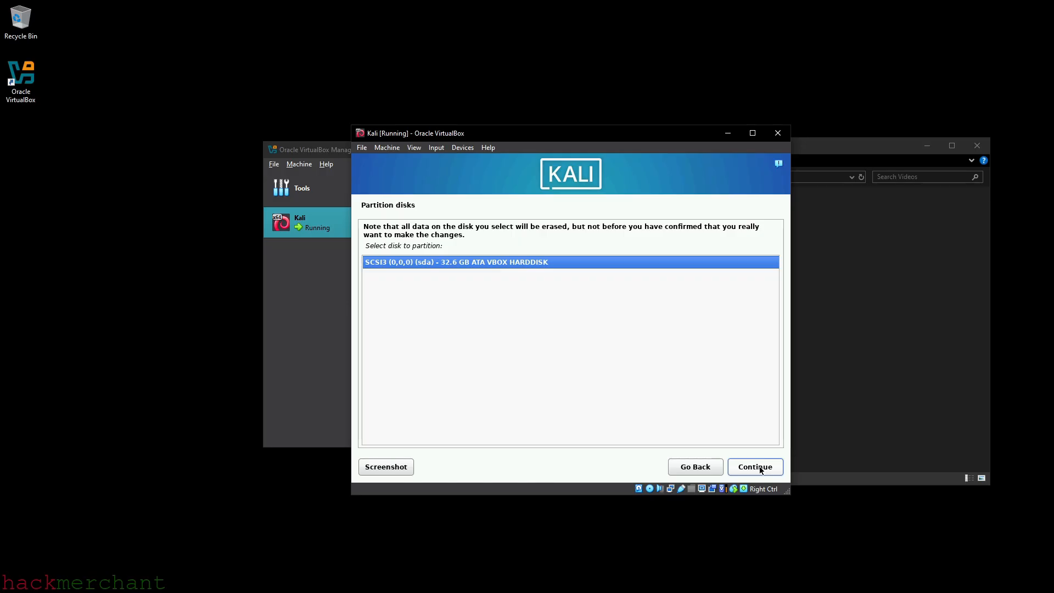
left_click(760, 469)
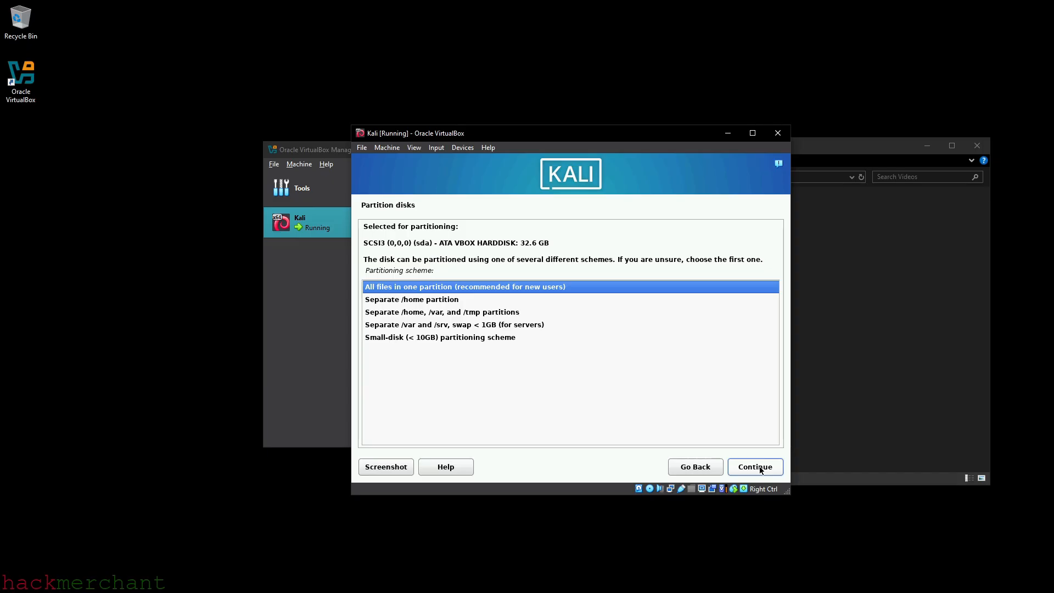
left_click(760, 470)
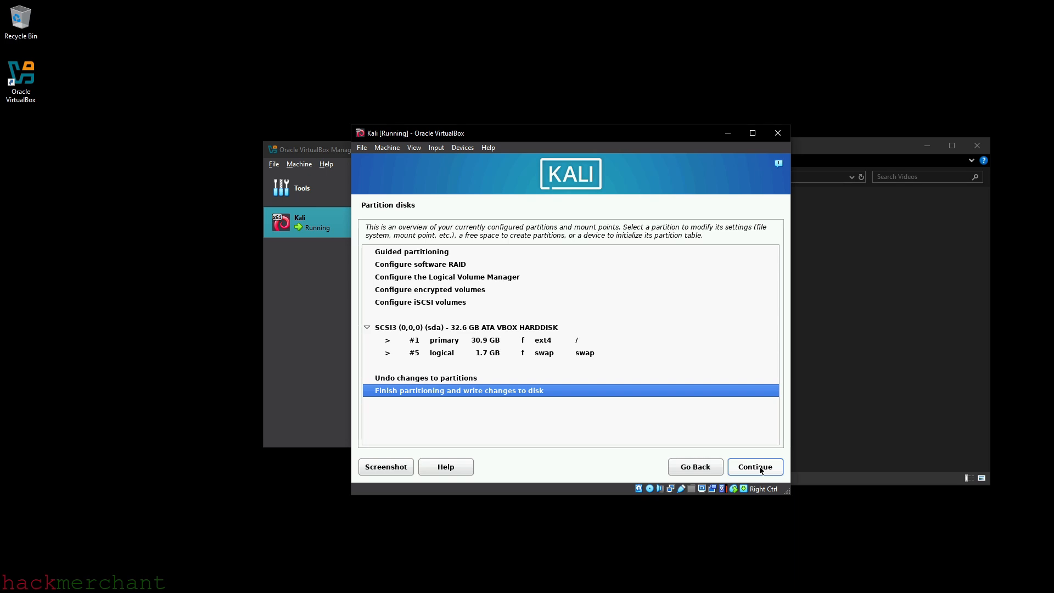
- Finish partitioning by agreeing to write the changes to disk, and install the default Xfce desktop and tool selection
left_click(760, 468)
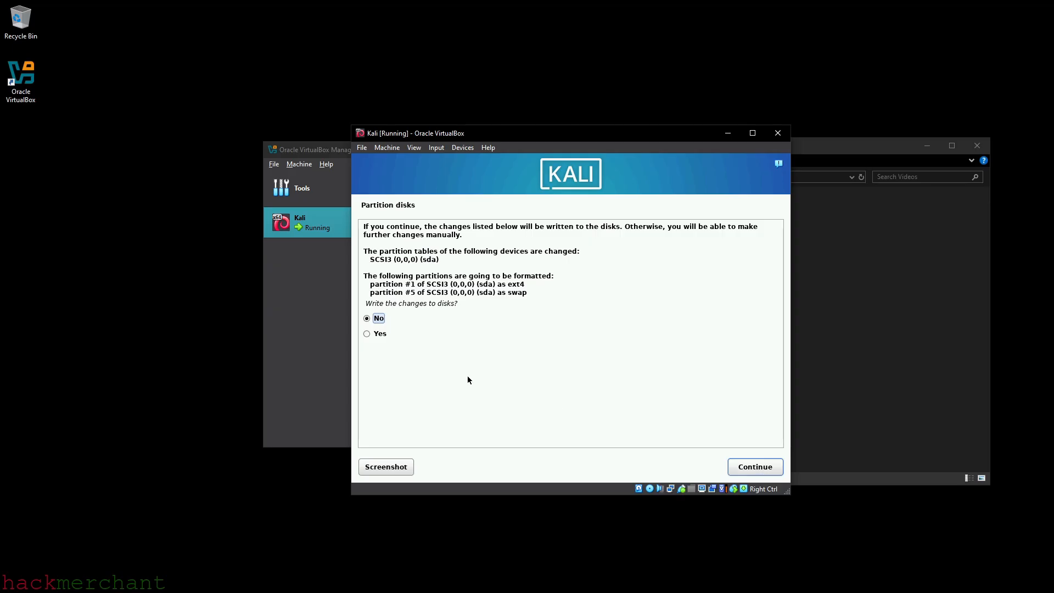
left_click(744, 466)
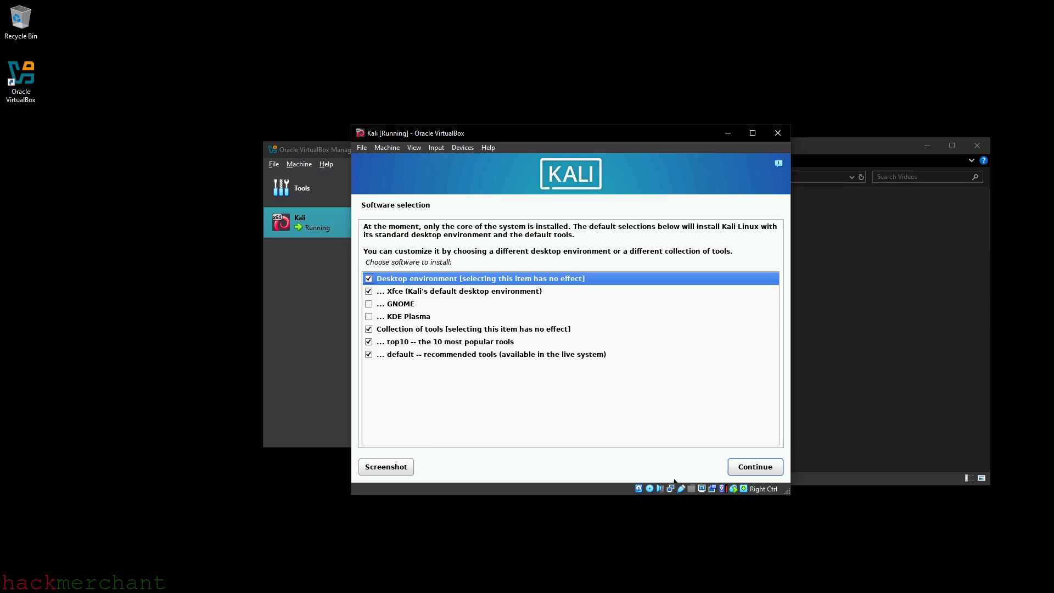
left_click(753, 468)
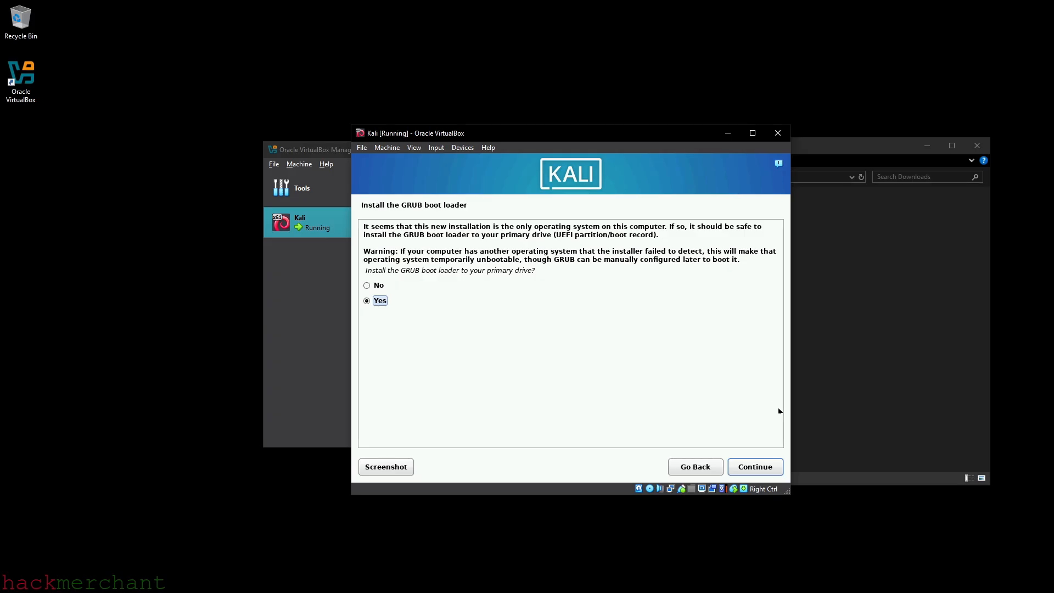
- Install the GRUB boot loader to the primary drive on /dev/sda, and finish the installation by rebooting into the new system
left_click(754, 473)
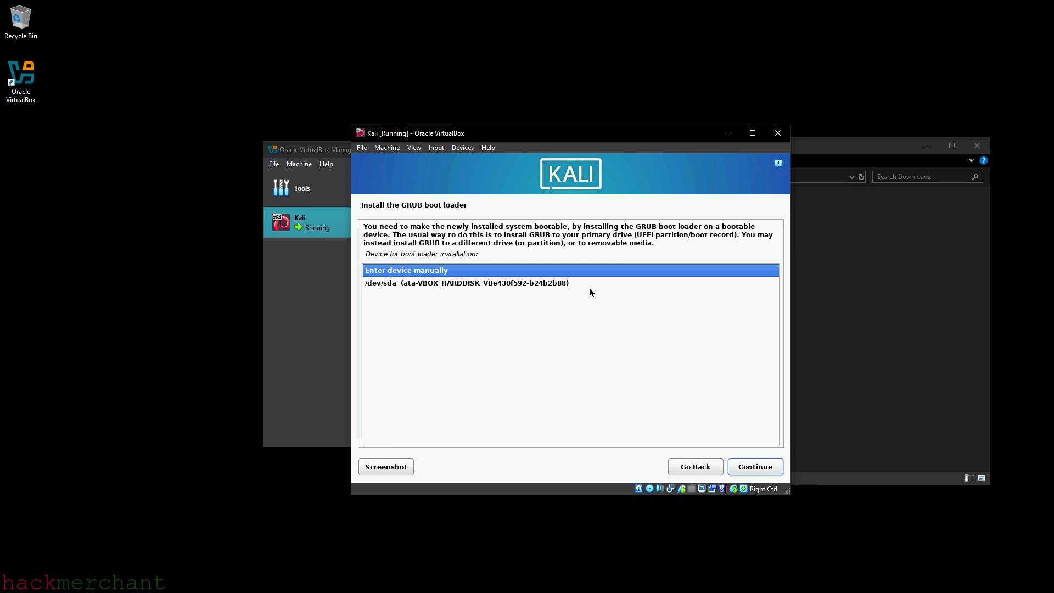
left_click(539, 284)
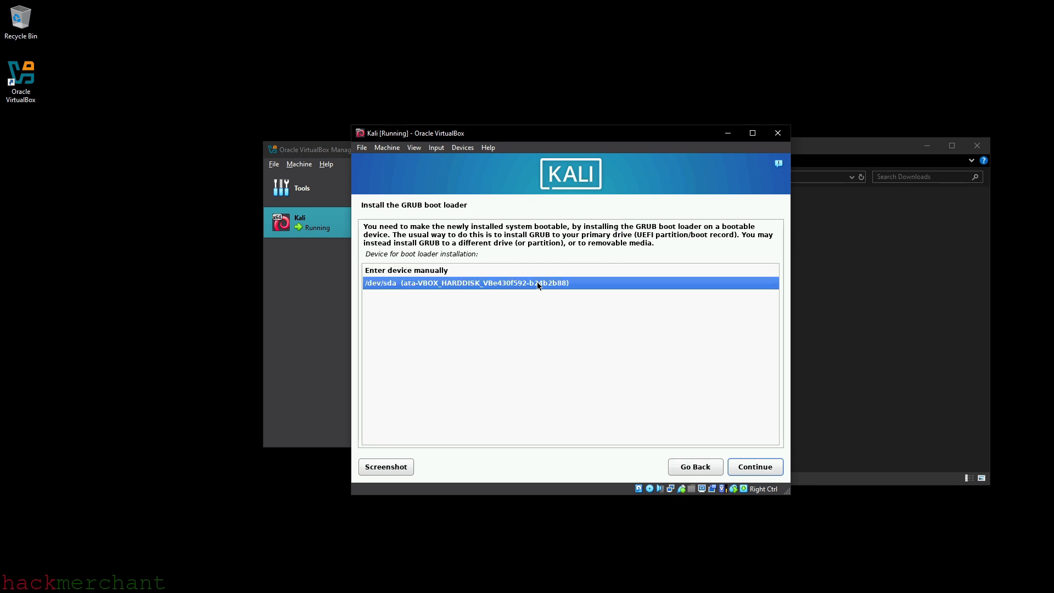
left_click(754, 468)
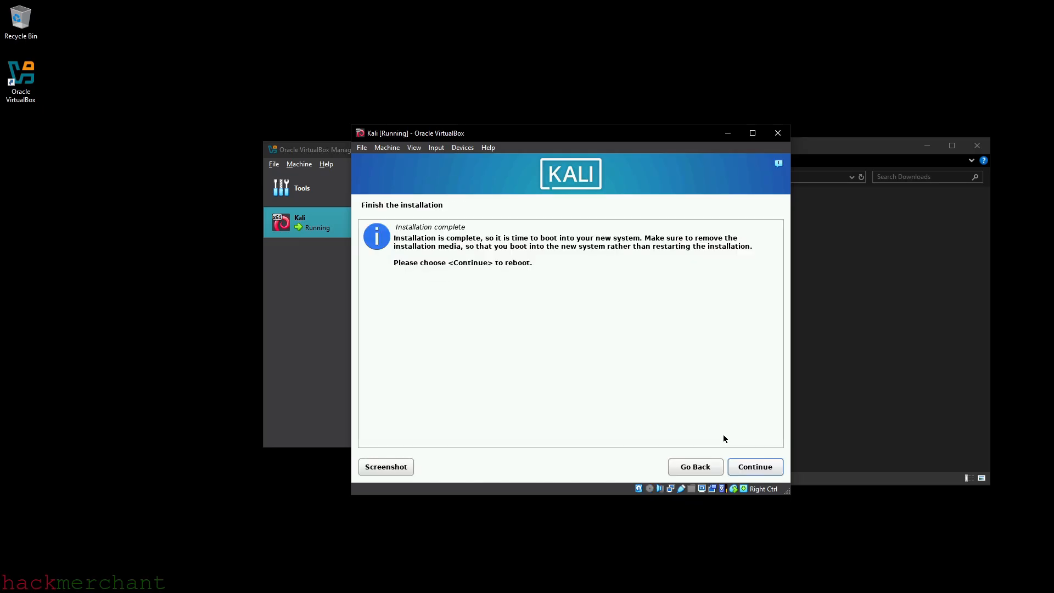
left_click(753, 467)
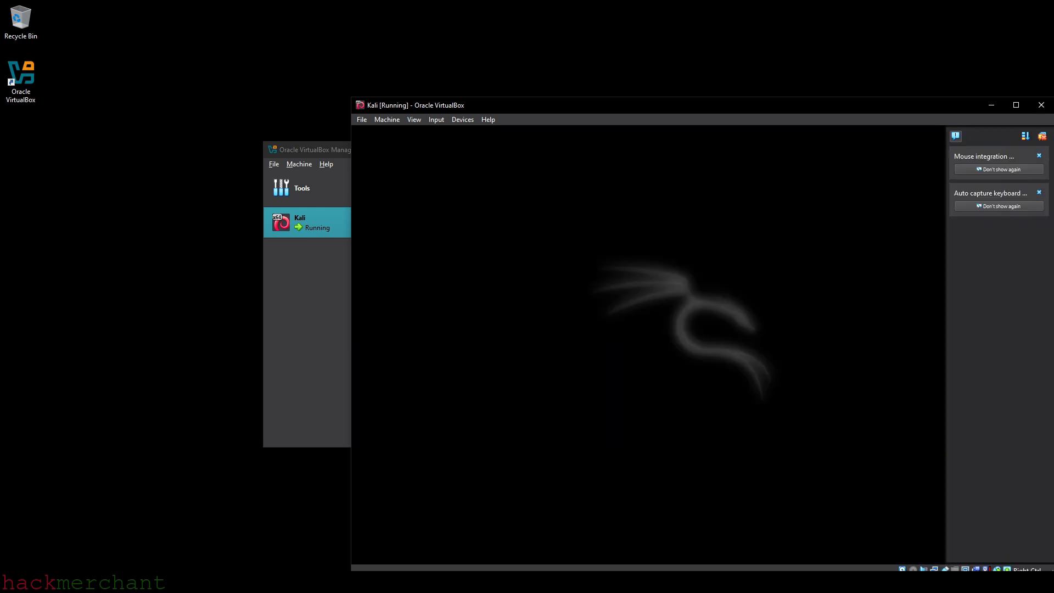
- Hide the virtual machine's notifications and log in to Kali with the username and account password
left_click(954, 137)
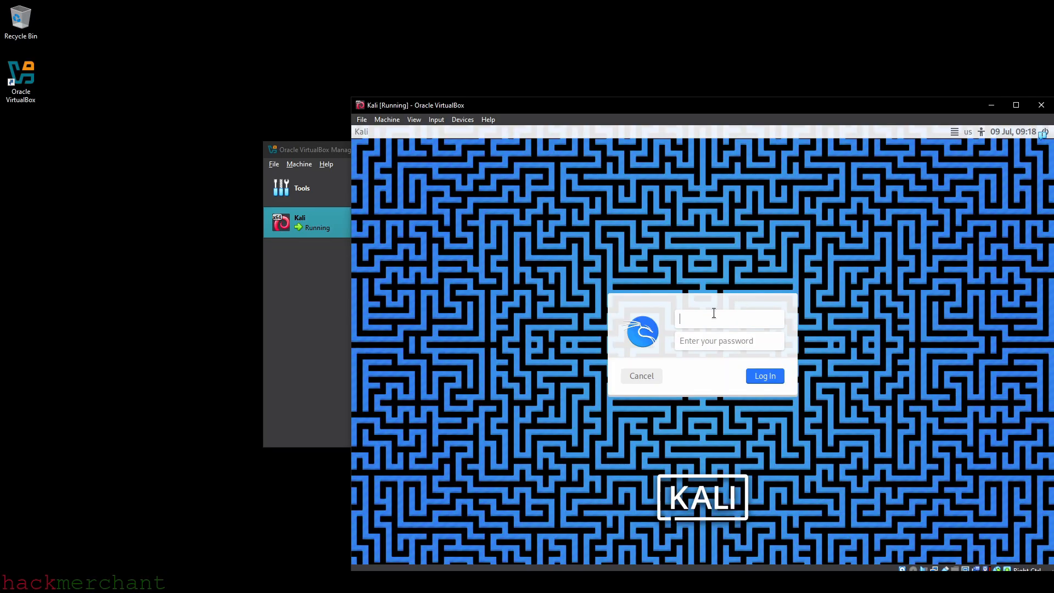
type("hackmerchant")
left_click(697, 343)
type("••••••••••")
left_click(766, 378)
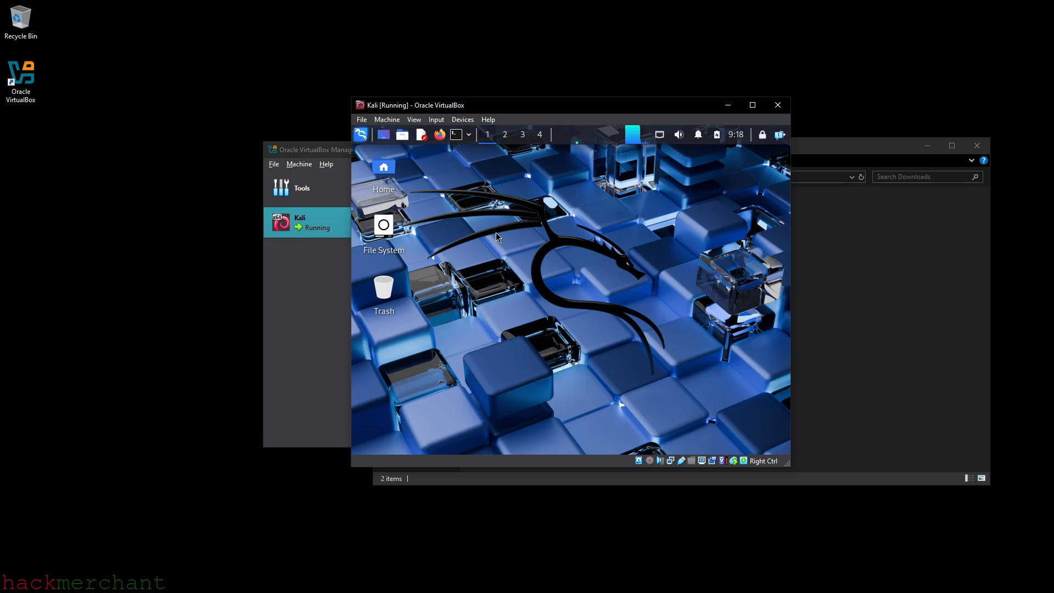
- Switch the Kali virtual machine's display to full-screen mode
left_click(414, 120)
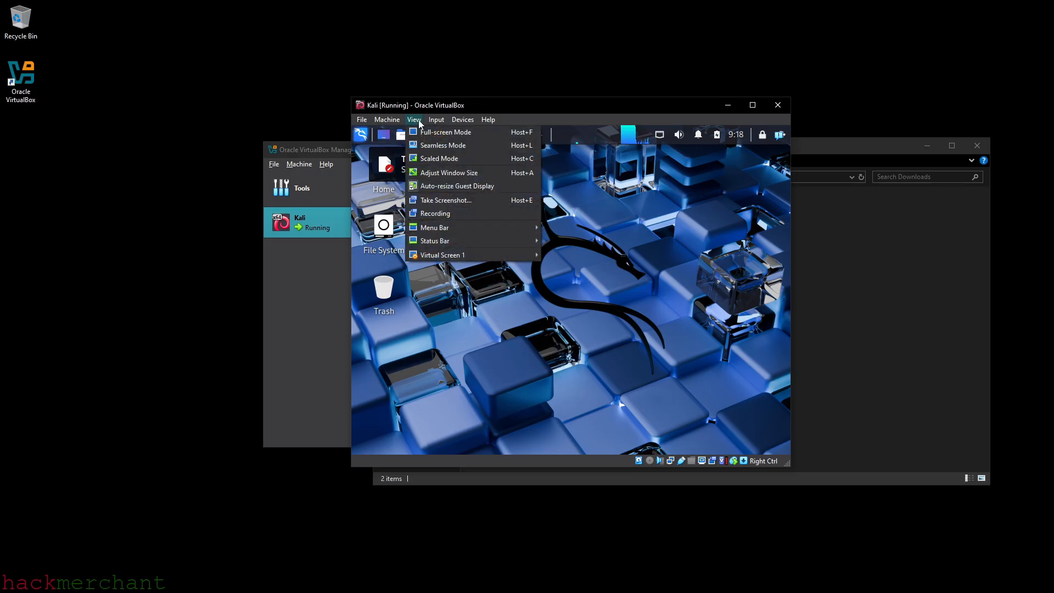
mouse_move(437, 120)
left_click(433, 133)
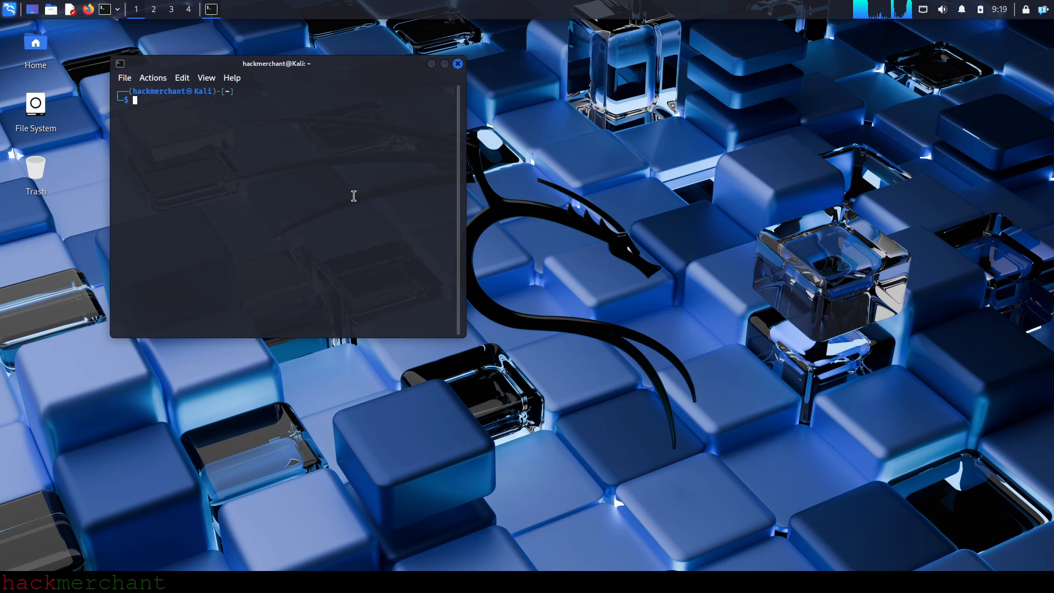
- Refresh the package lists in a terminal with sudo apt update, authenticating with the account password
type("sudo apt update")
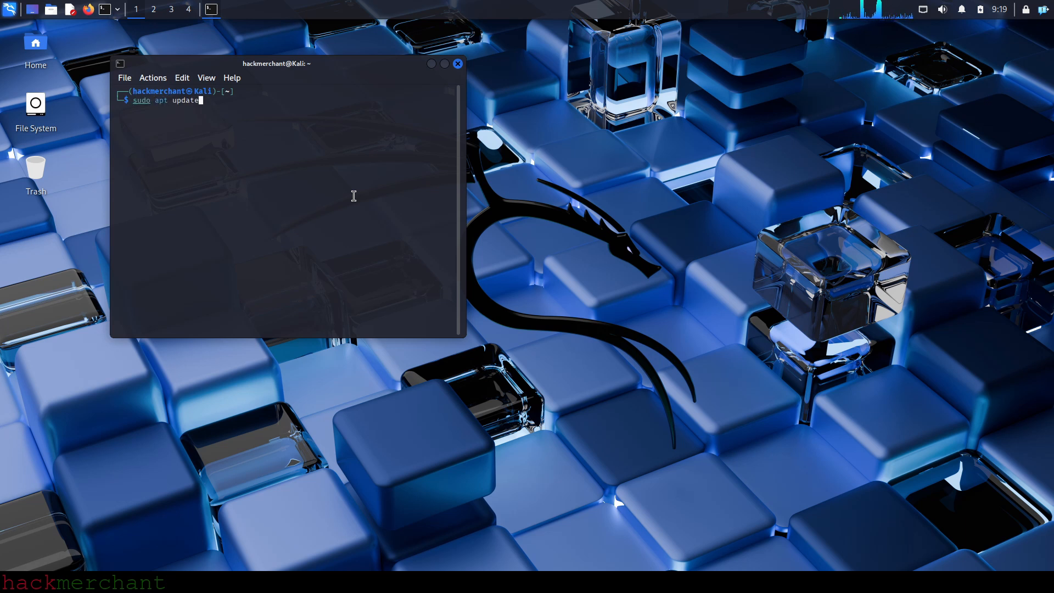
key("Return")
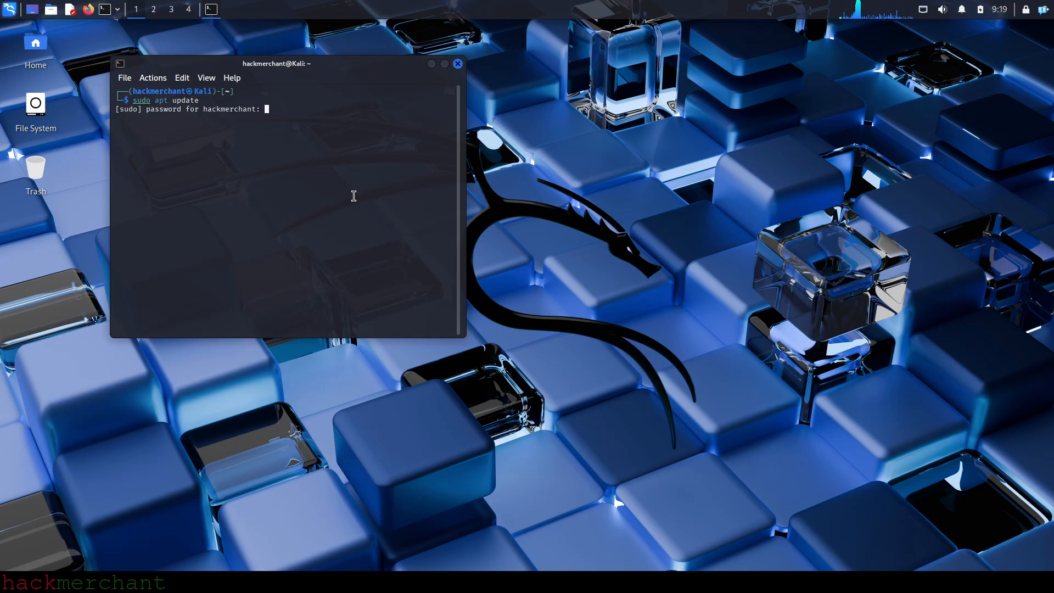
key("Return")
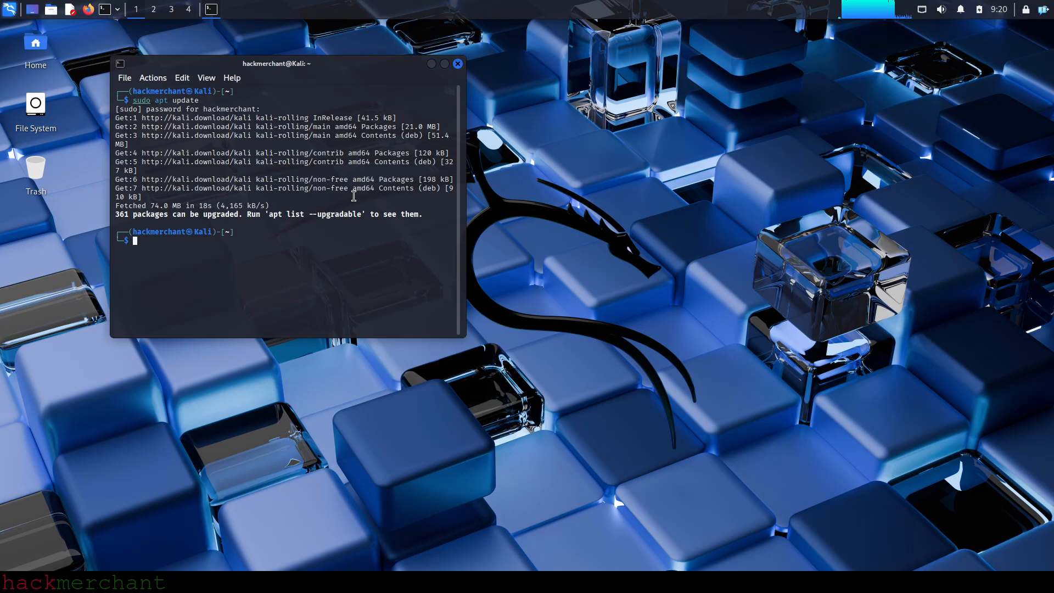
- Upgrade the installed packages with sudo apt upgrade, agreeing to continue, and exit the terminal when the upgrade is done
type("sudo apt upgrade")
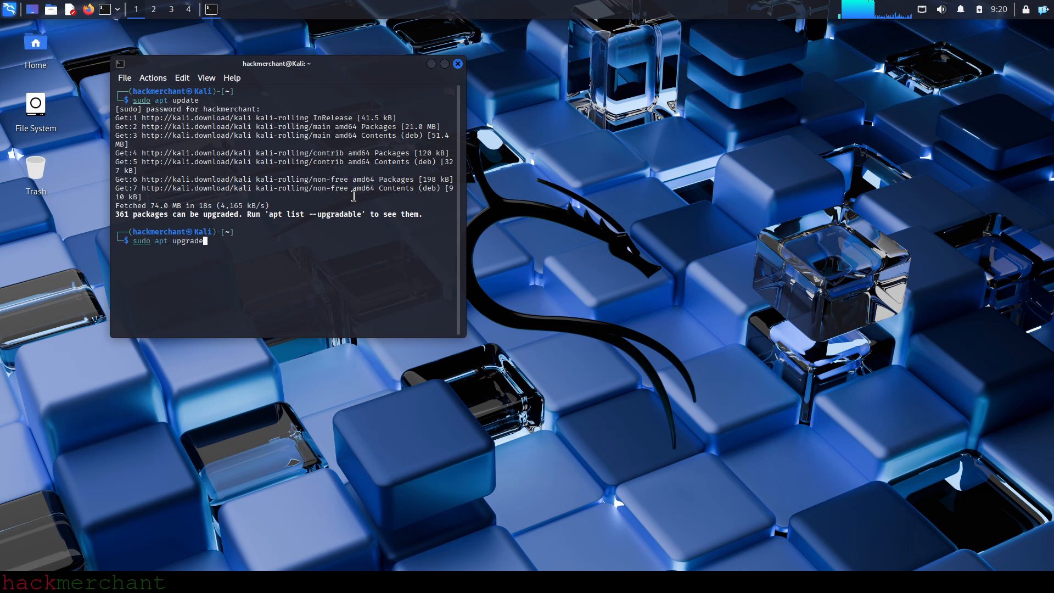
key("Return")
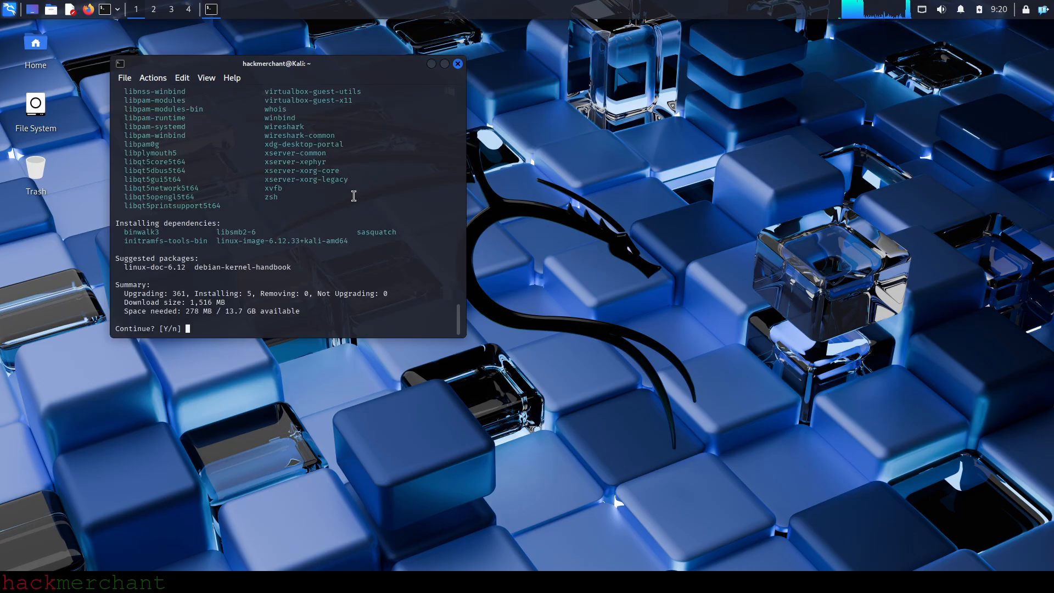
type("y")
key("Return")
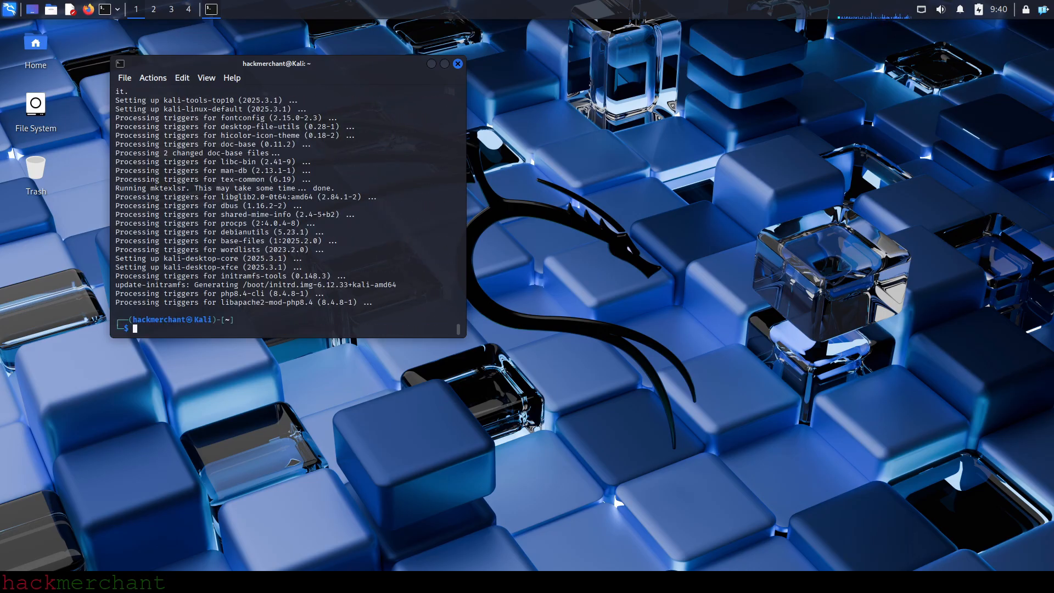
type("exit")
key("Return")
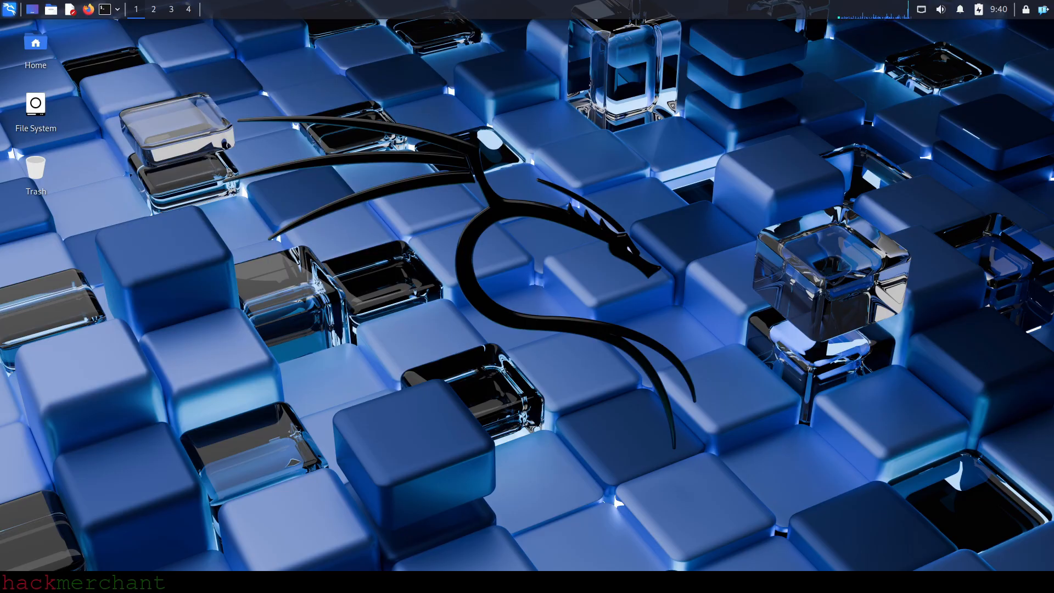